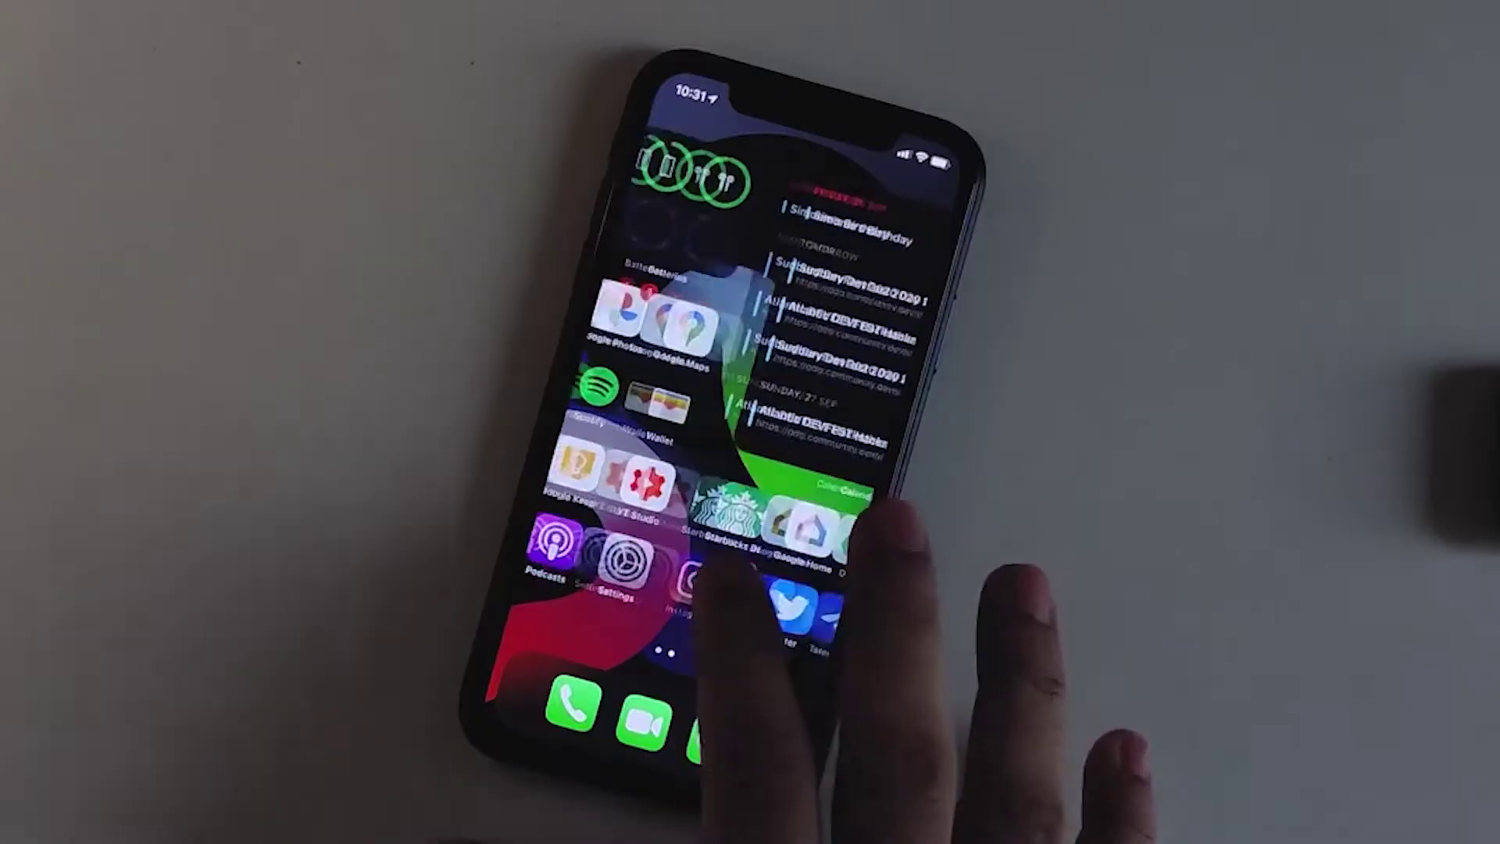
Launch Snapchat from the home screen's second page so it opens on the chat list.
left_click(790, 603)
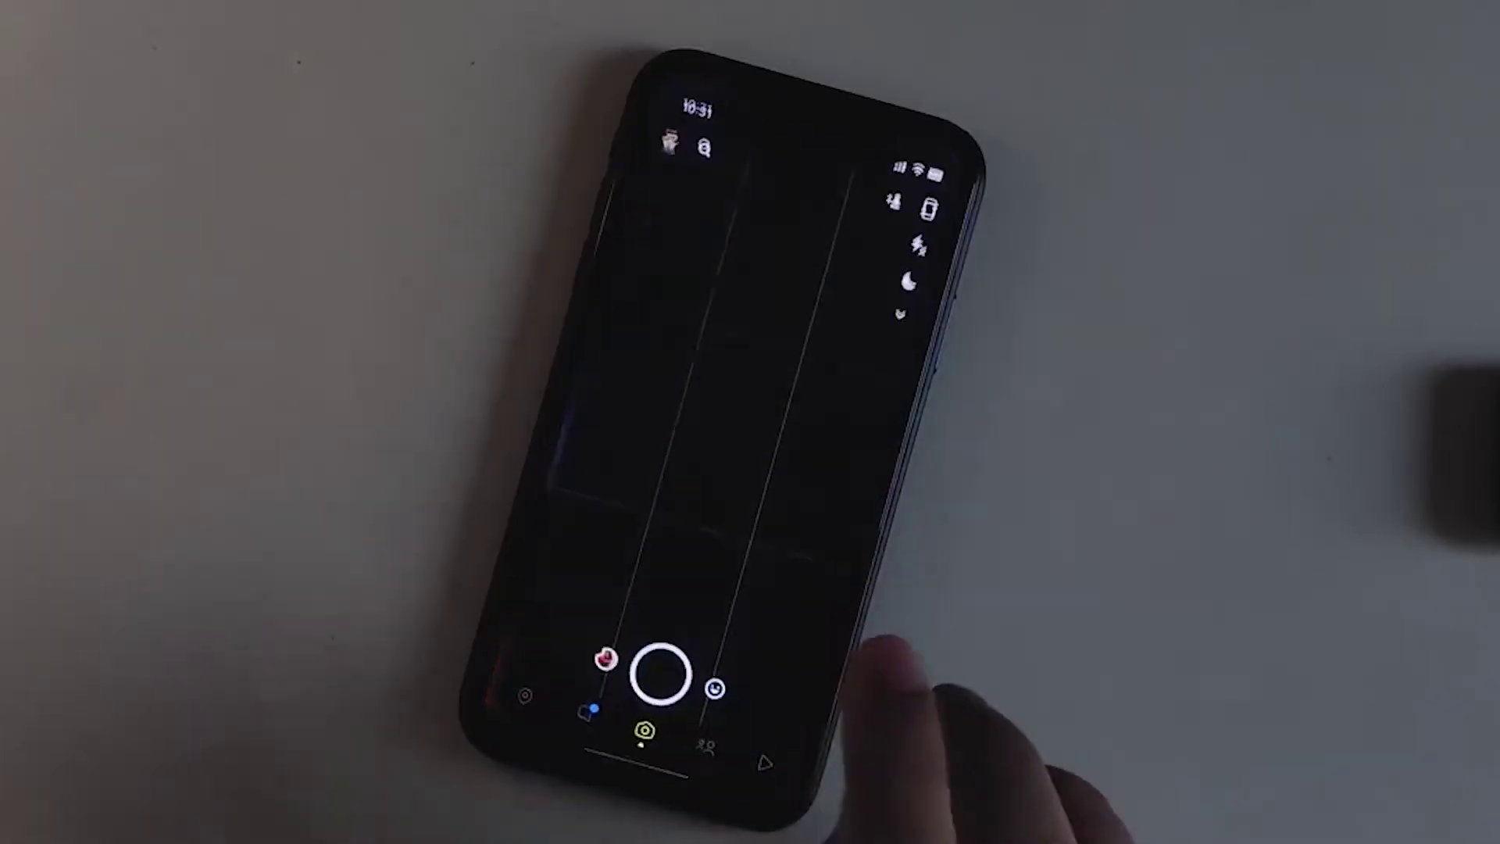
left_click(703, 746)
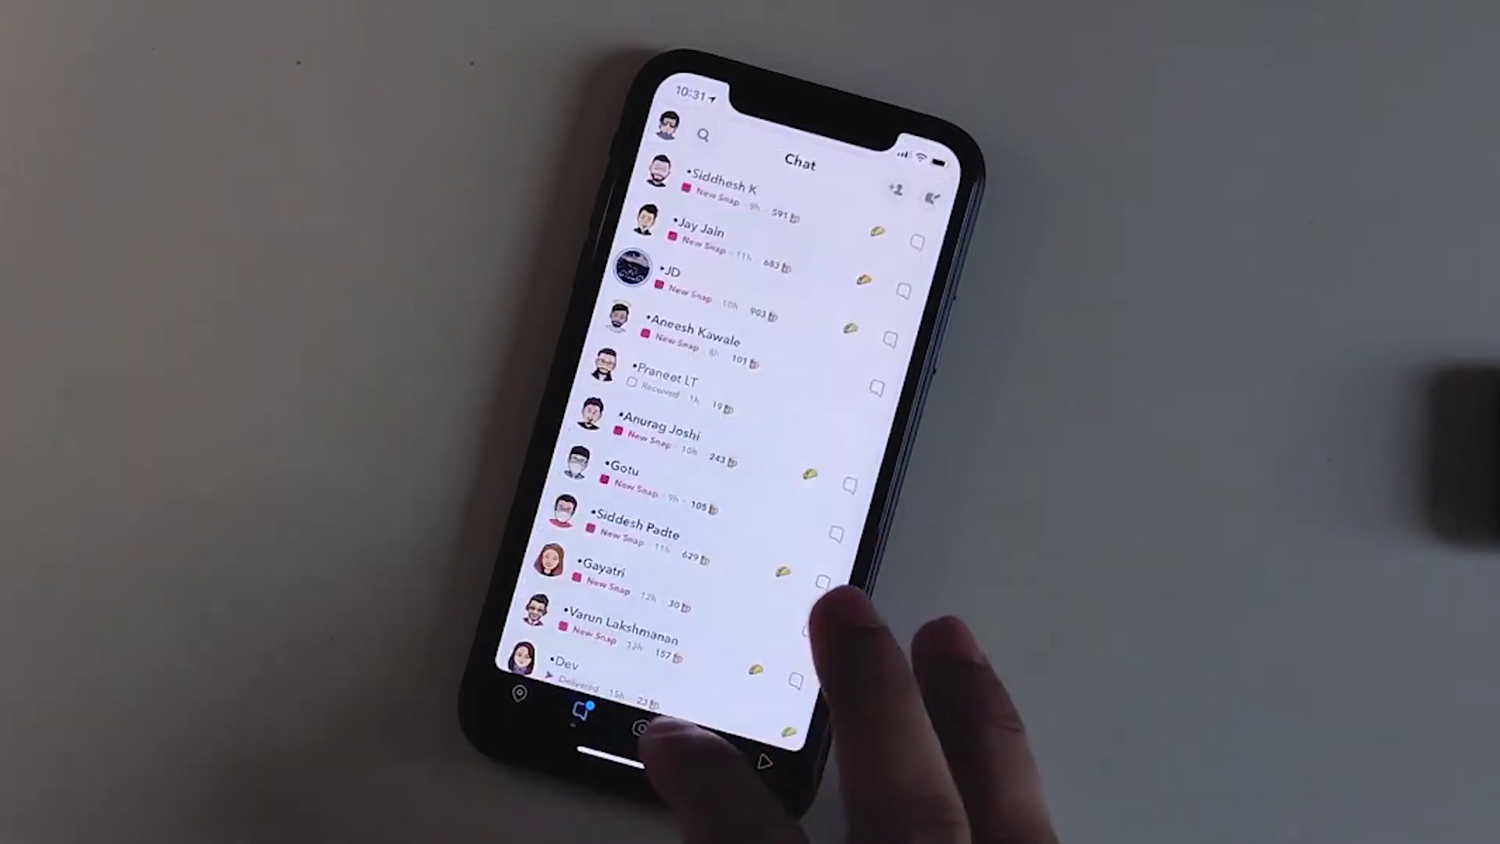
left_click_drag(610, 754, 664, 484)
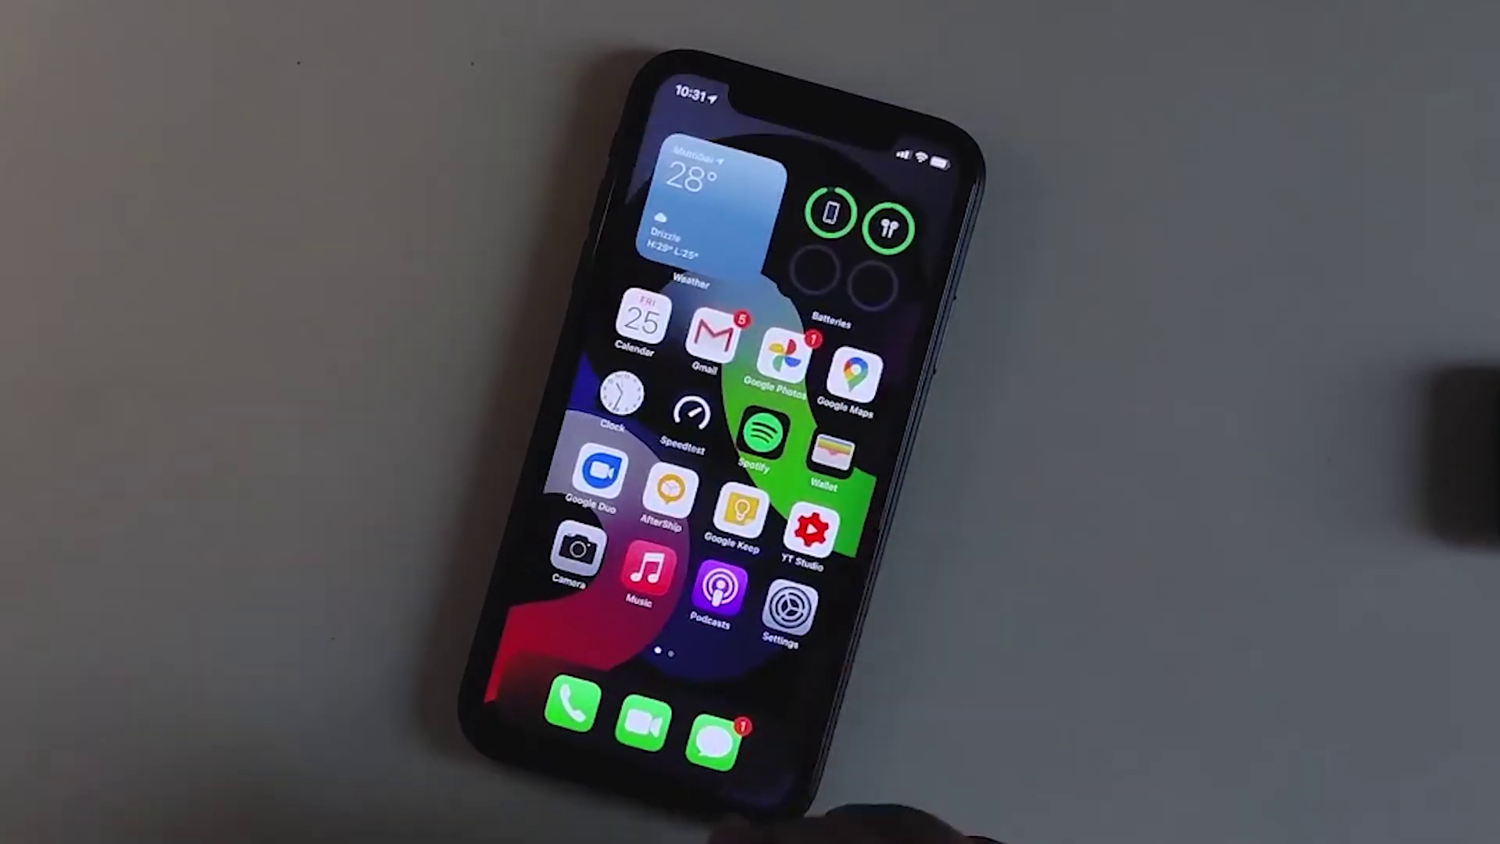
left_click_drag(828, 547, 672, 562)
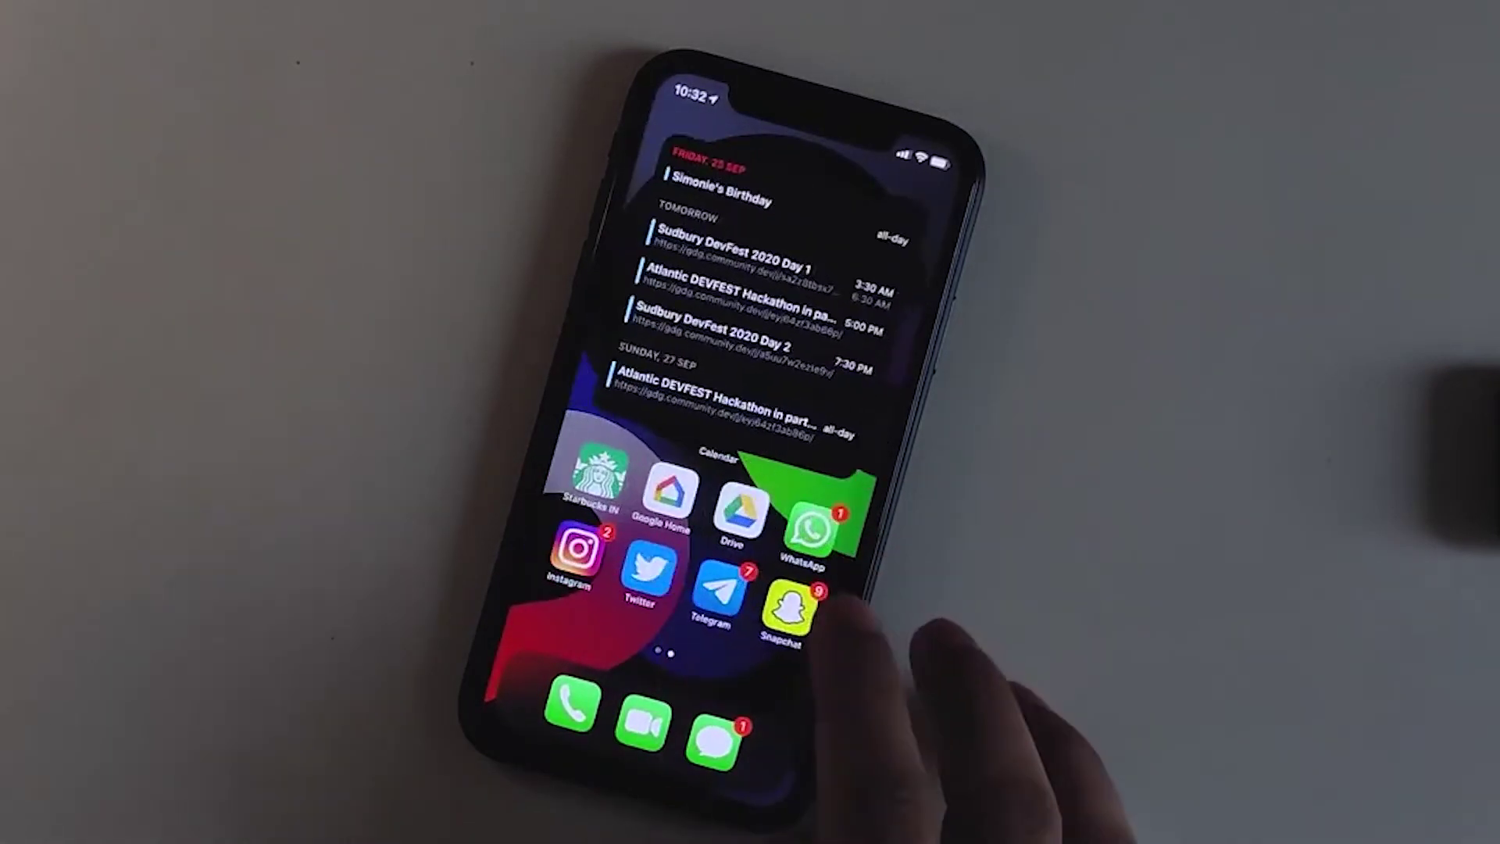
left_click(791, 608)
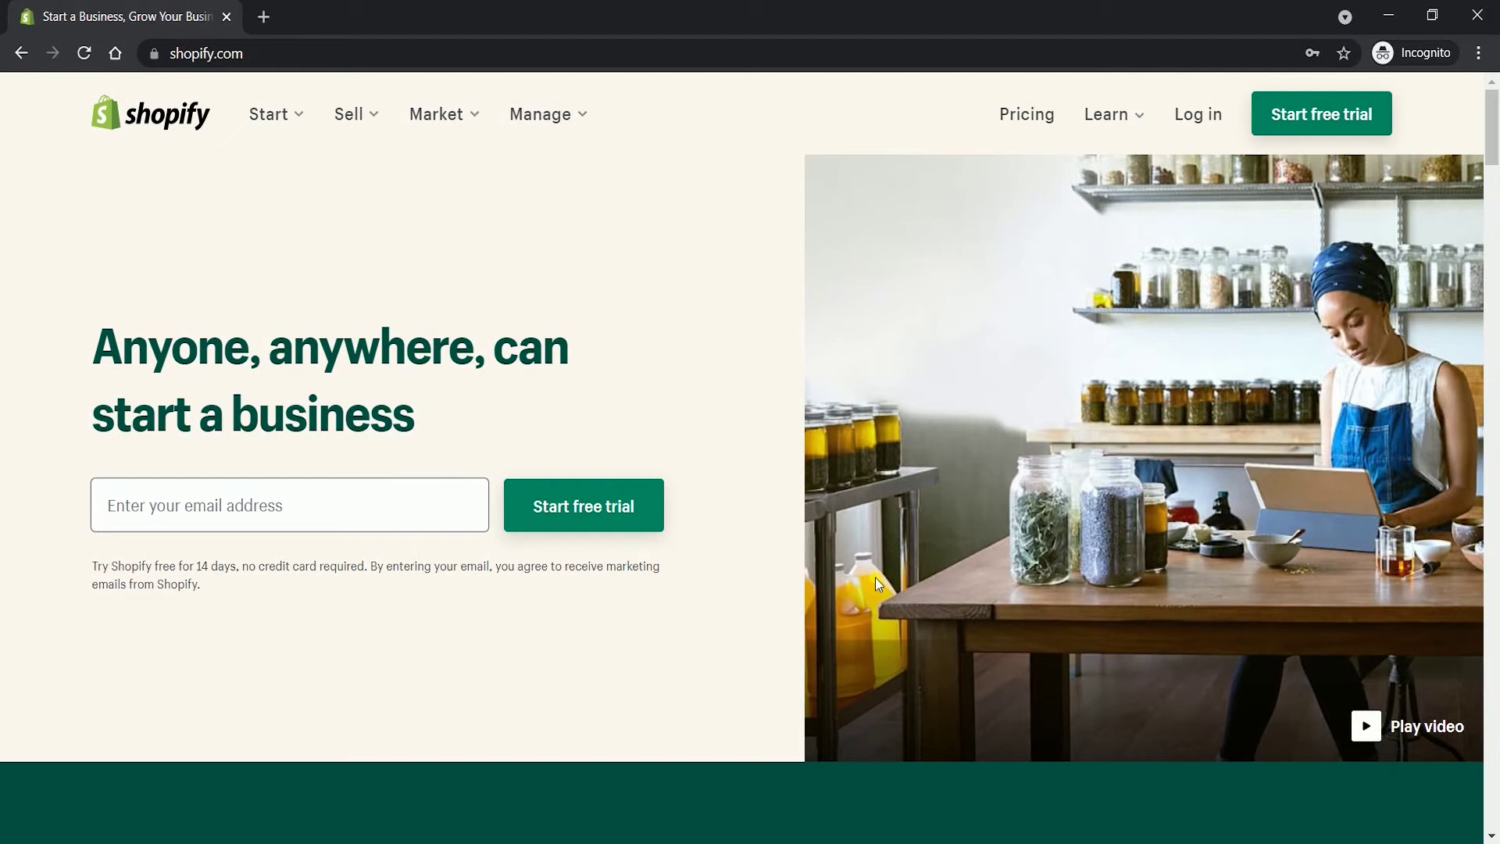
Log in to Shopify and go to Apps to reach the App Store's Top new apps collection.
left_click(1215, 128)
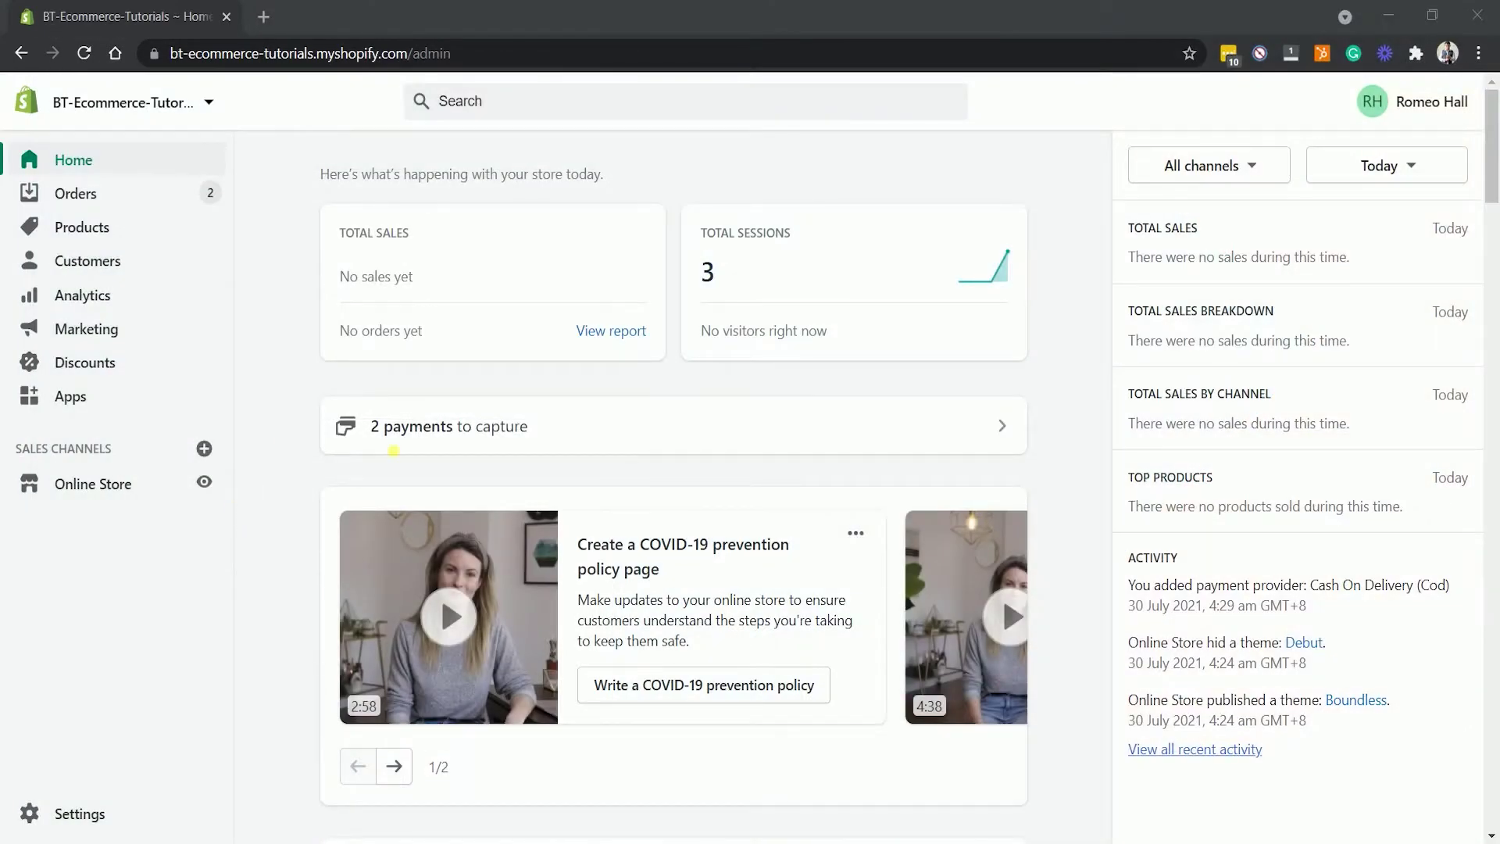
left_click(71, 397)
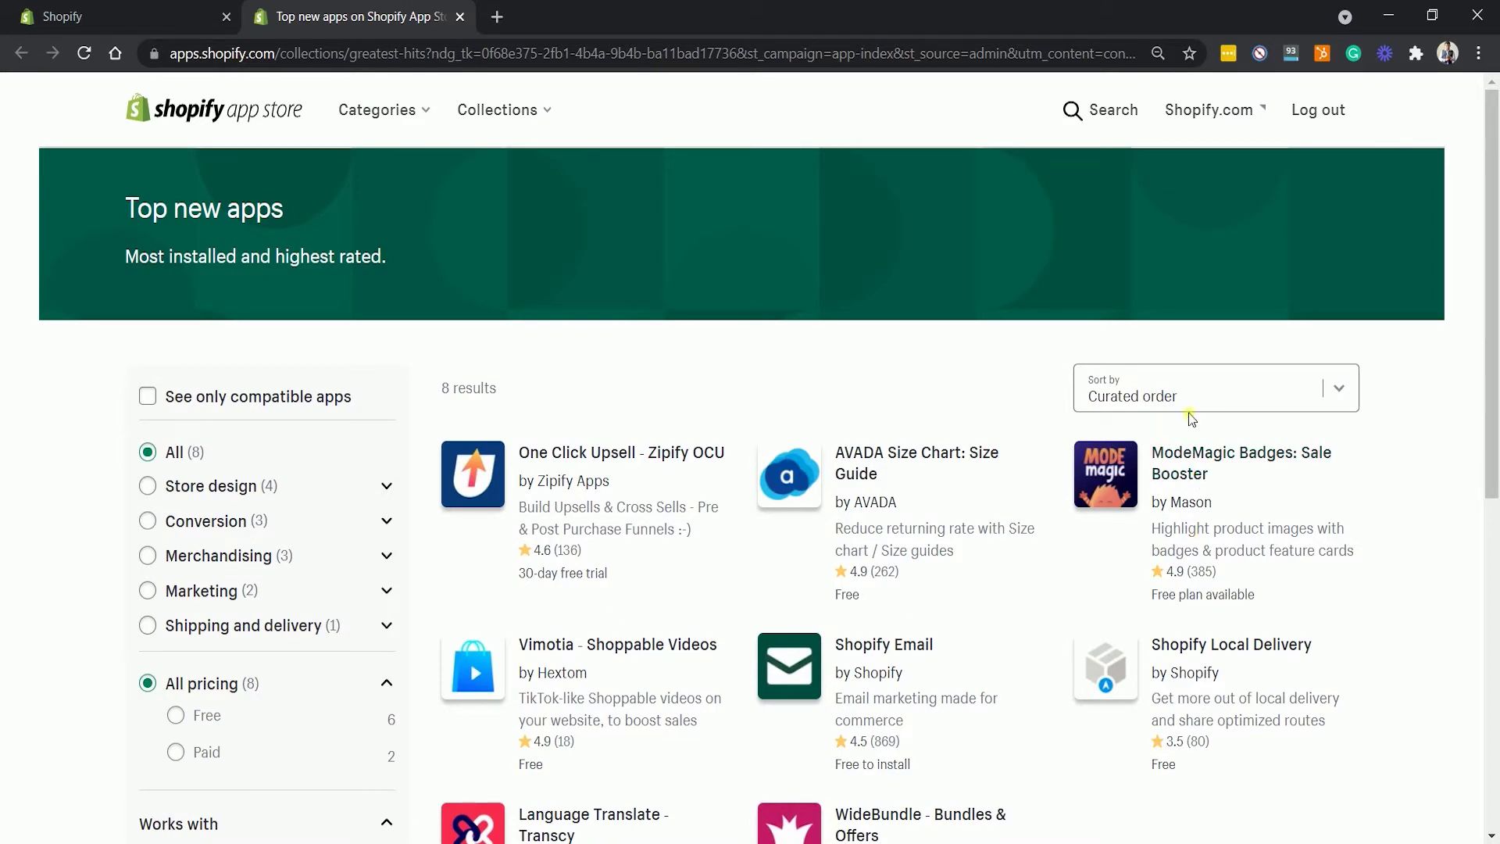
Search the Shopify App Store for 'Snapchat' to list the matching apps.
left_click(1090, 124)
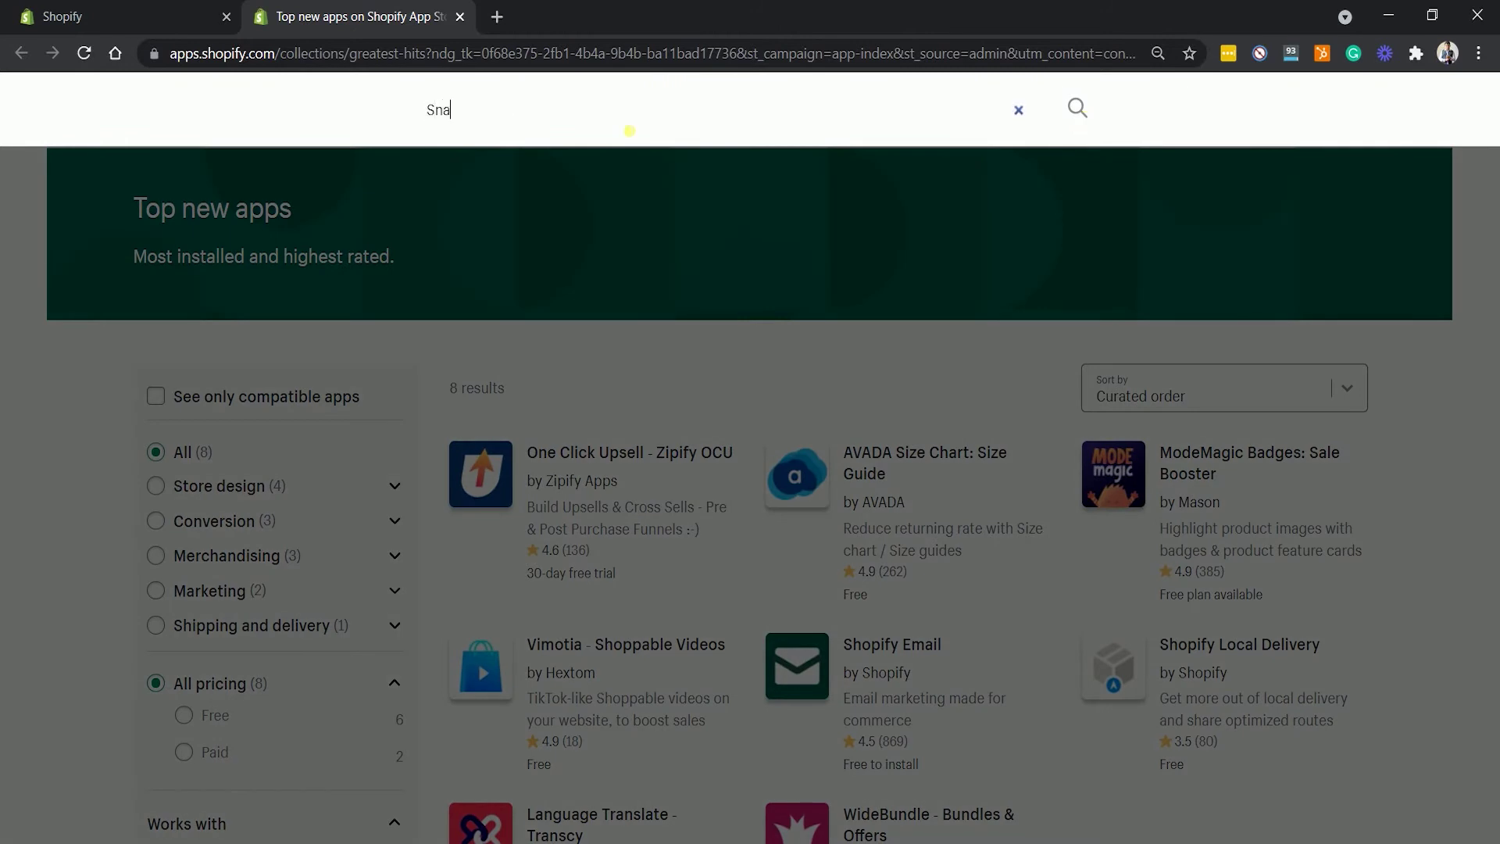
type("Snapchat")
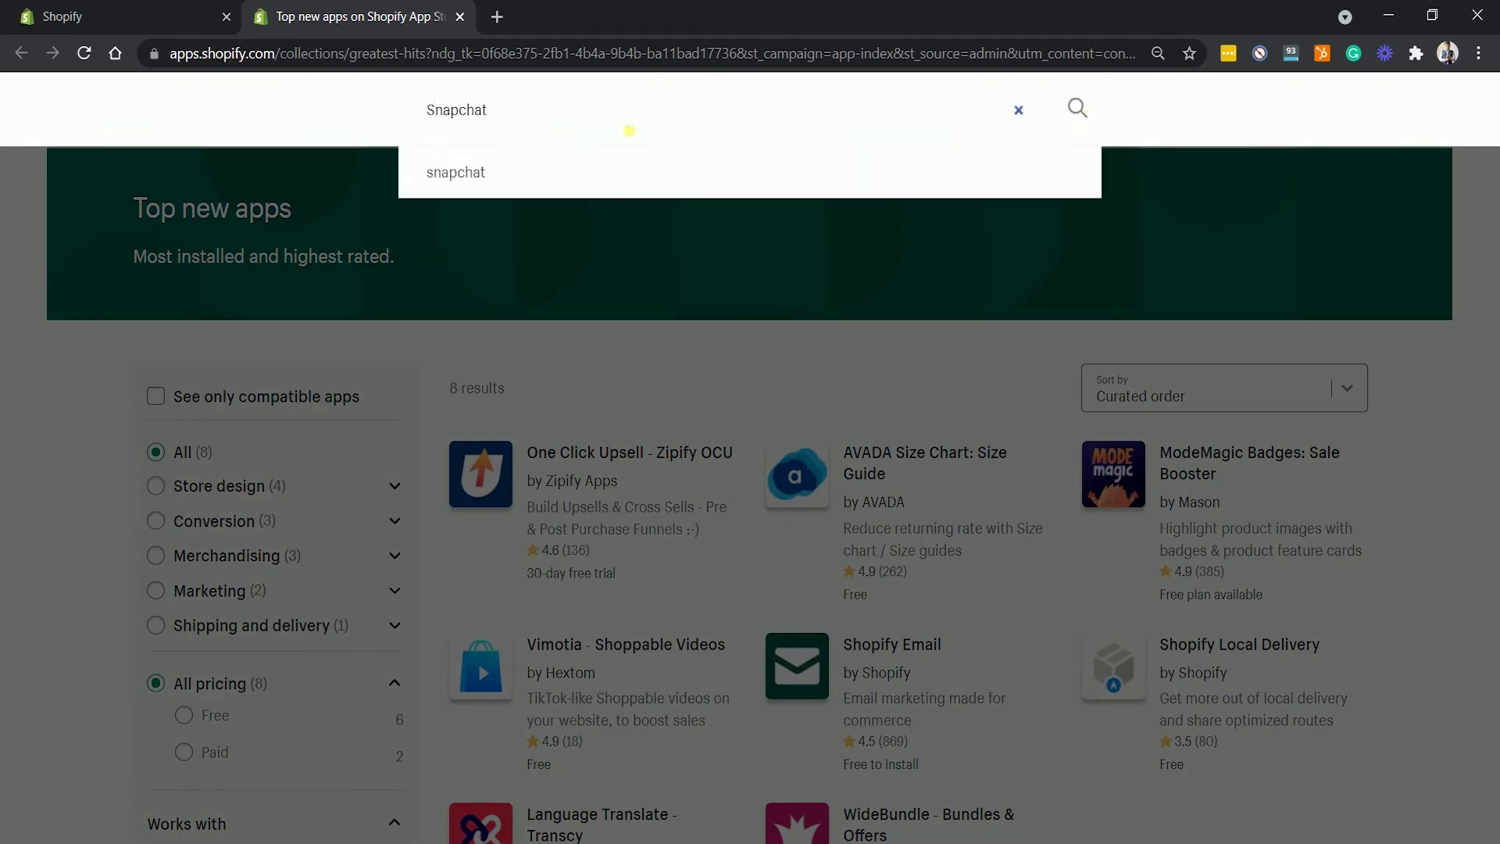
key("Return")
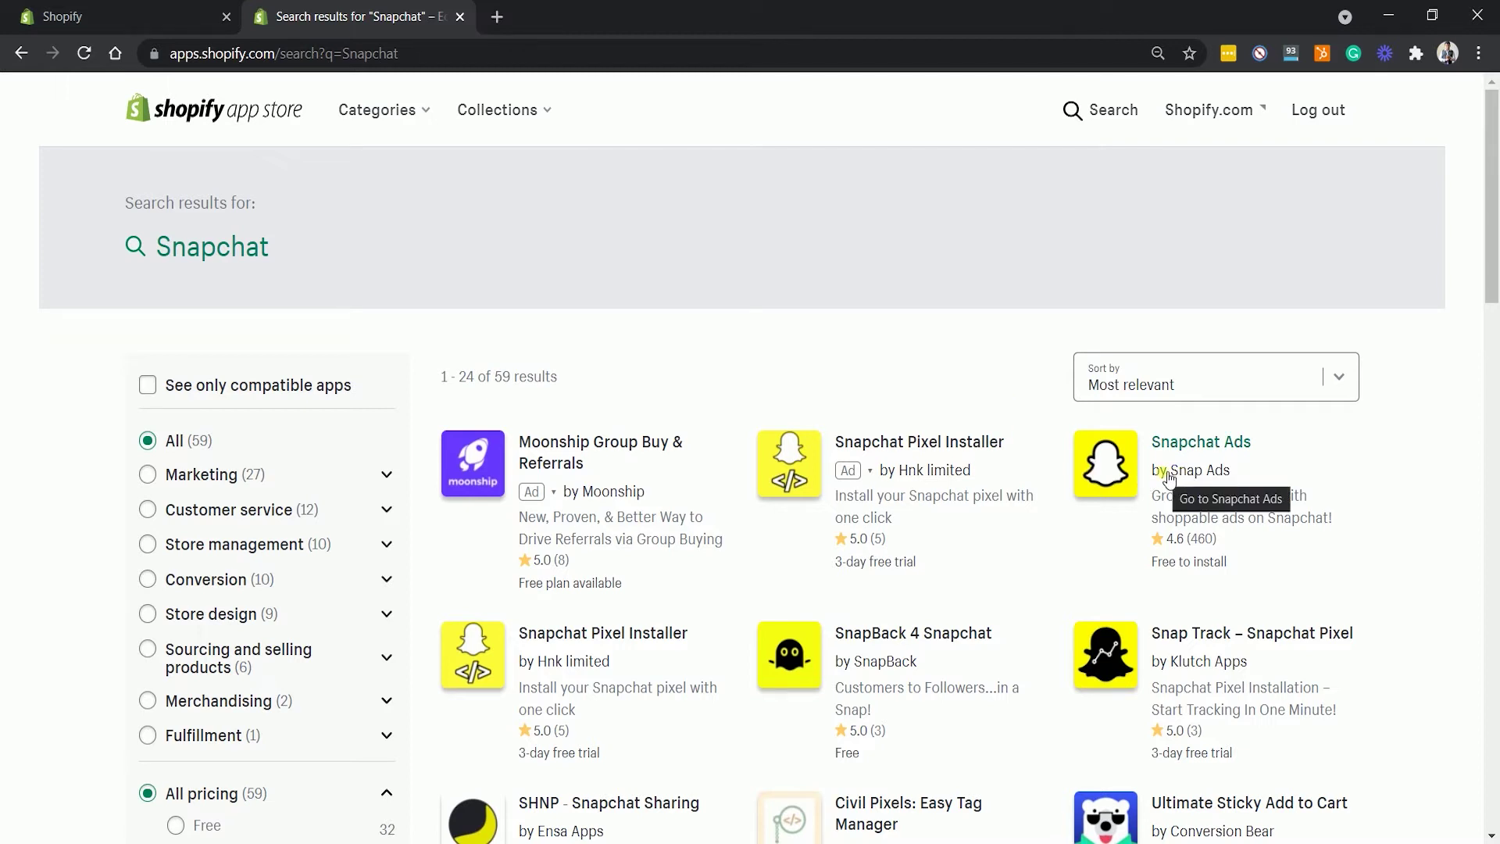
Add and install the Snapchat Ads app by Snap Ads on the store.
left_click(1167, 473)
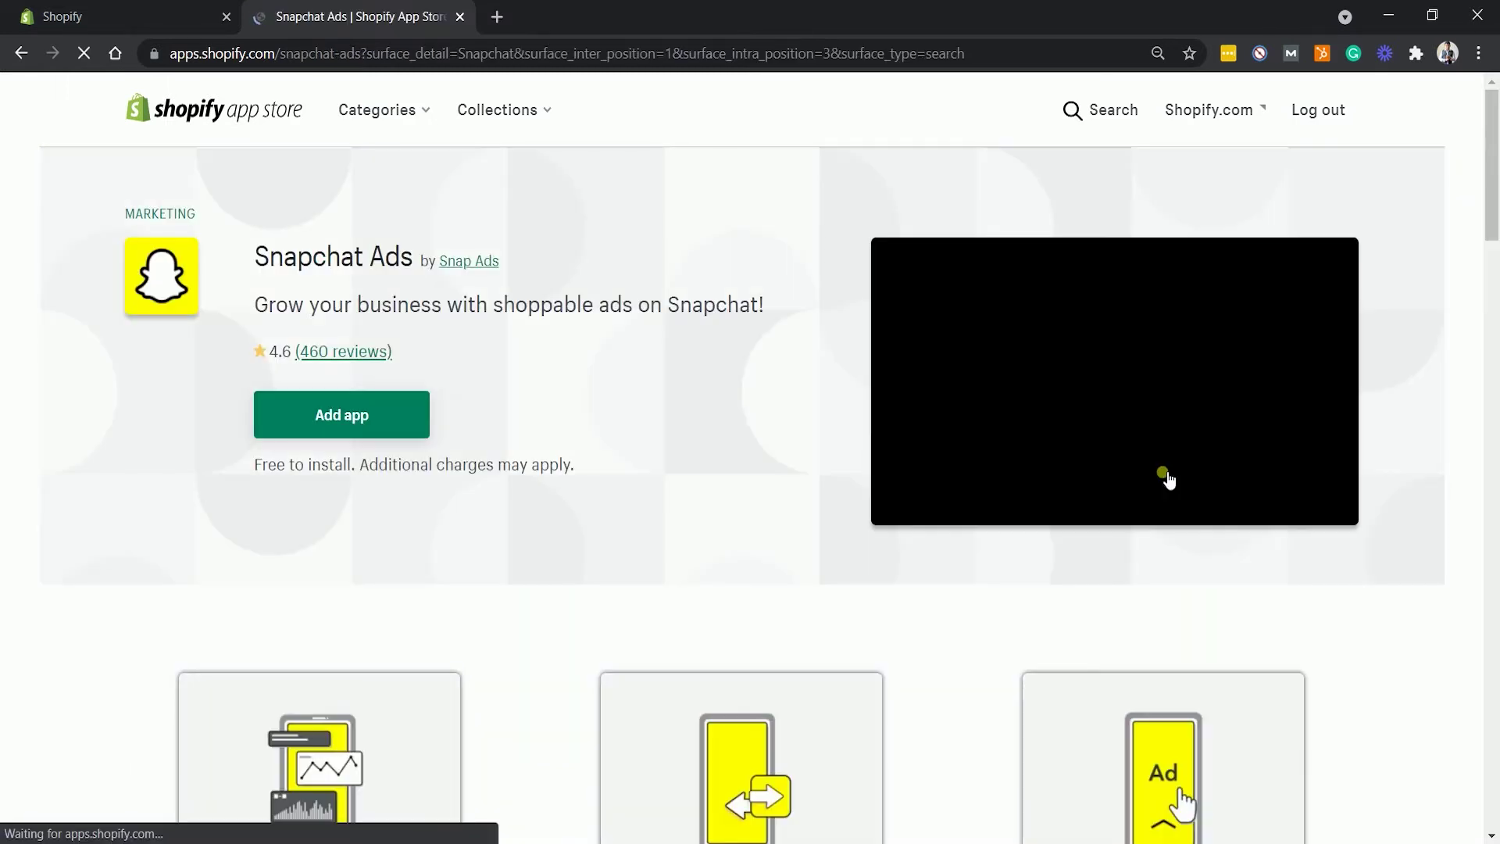
left_click(370, 419)
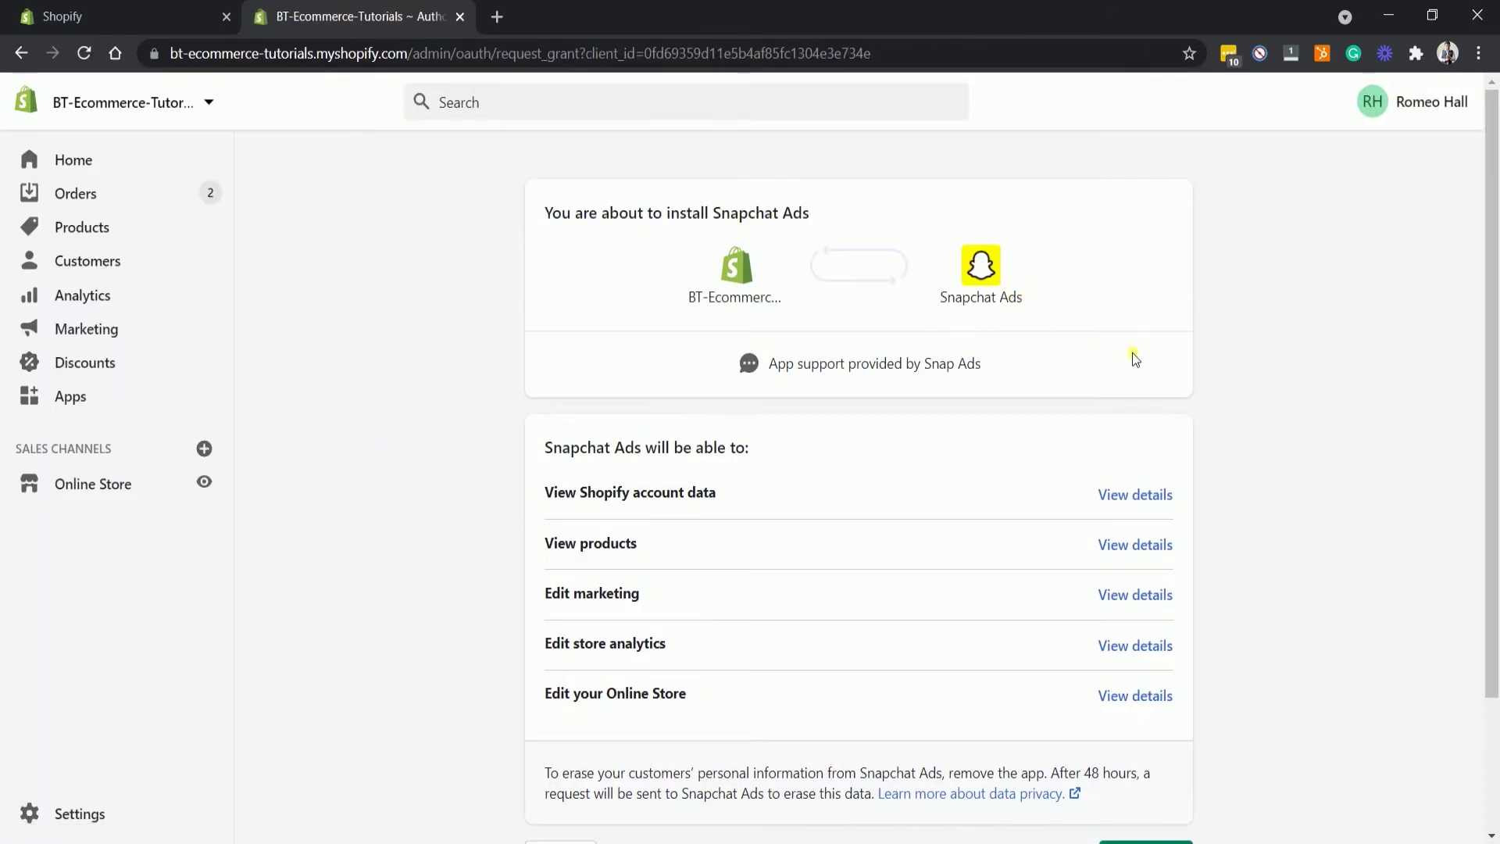
scroll(1131, 357, "down", 2)
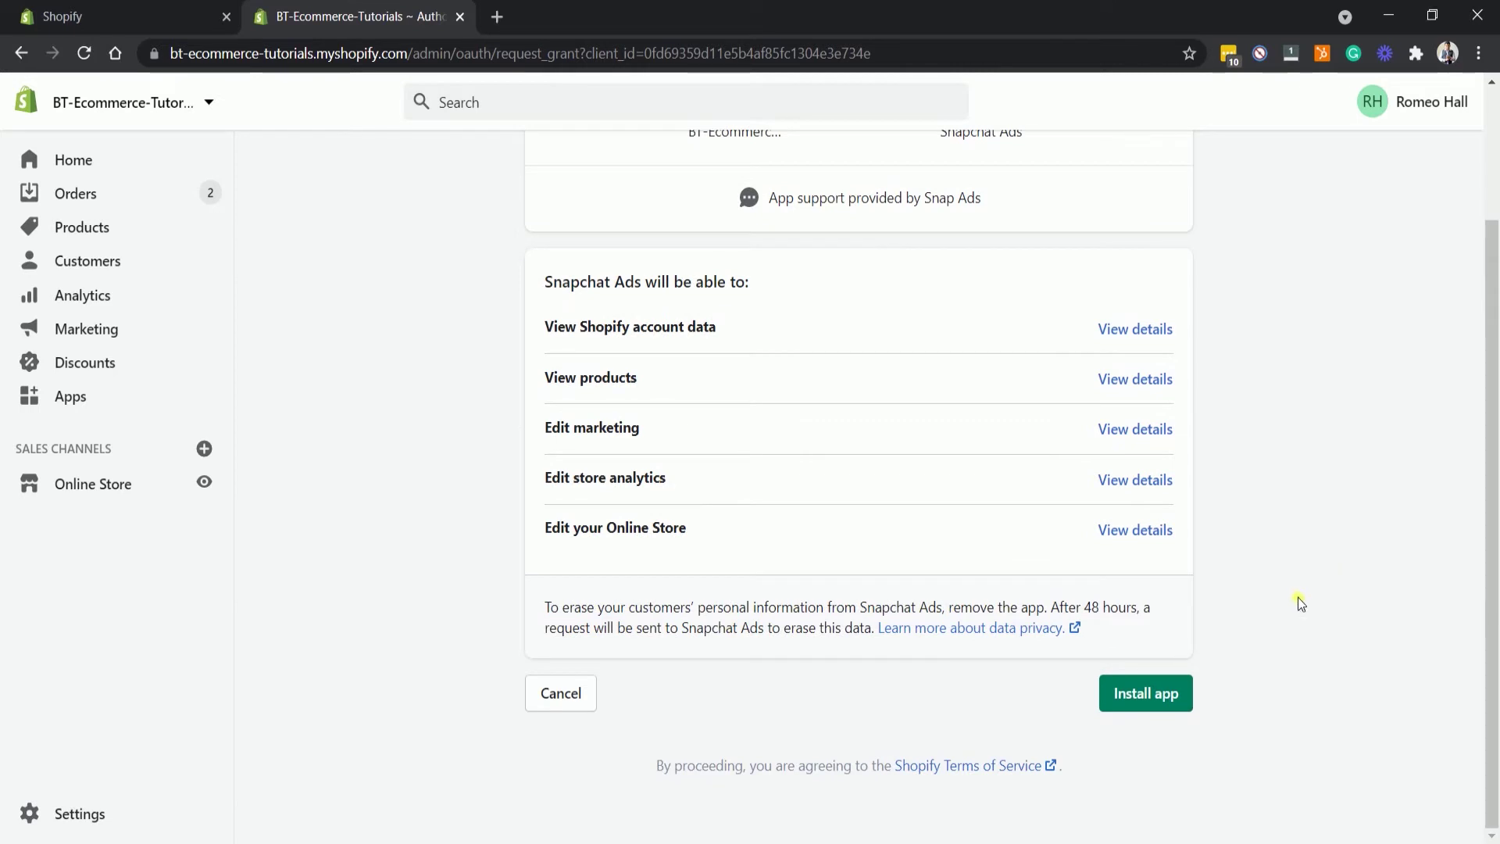
left_click(1145, 702)
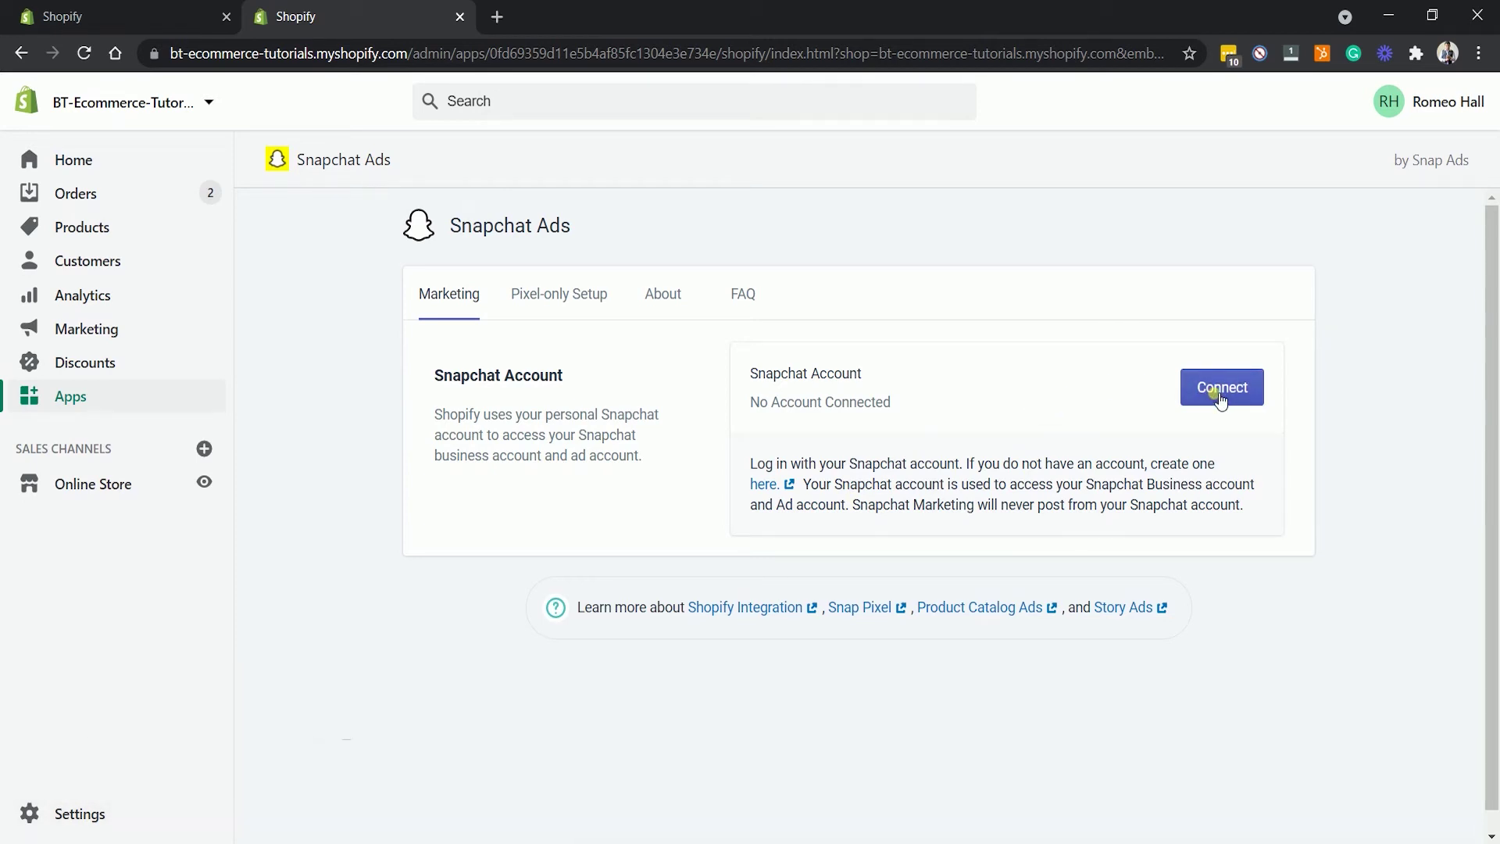
Connect a Snapchat account on the Marketing tab and authorize Shopify's access.
left_click(1259, 397)
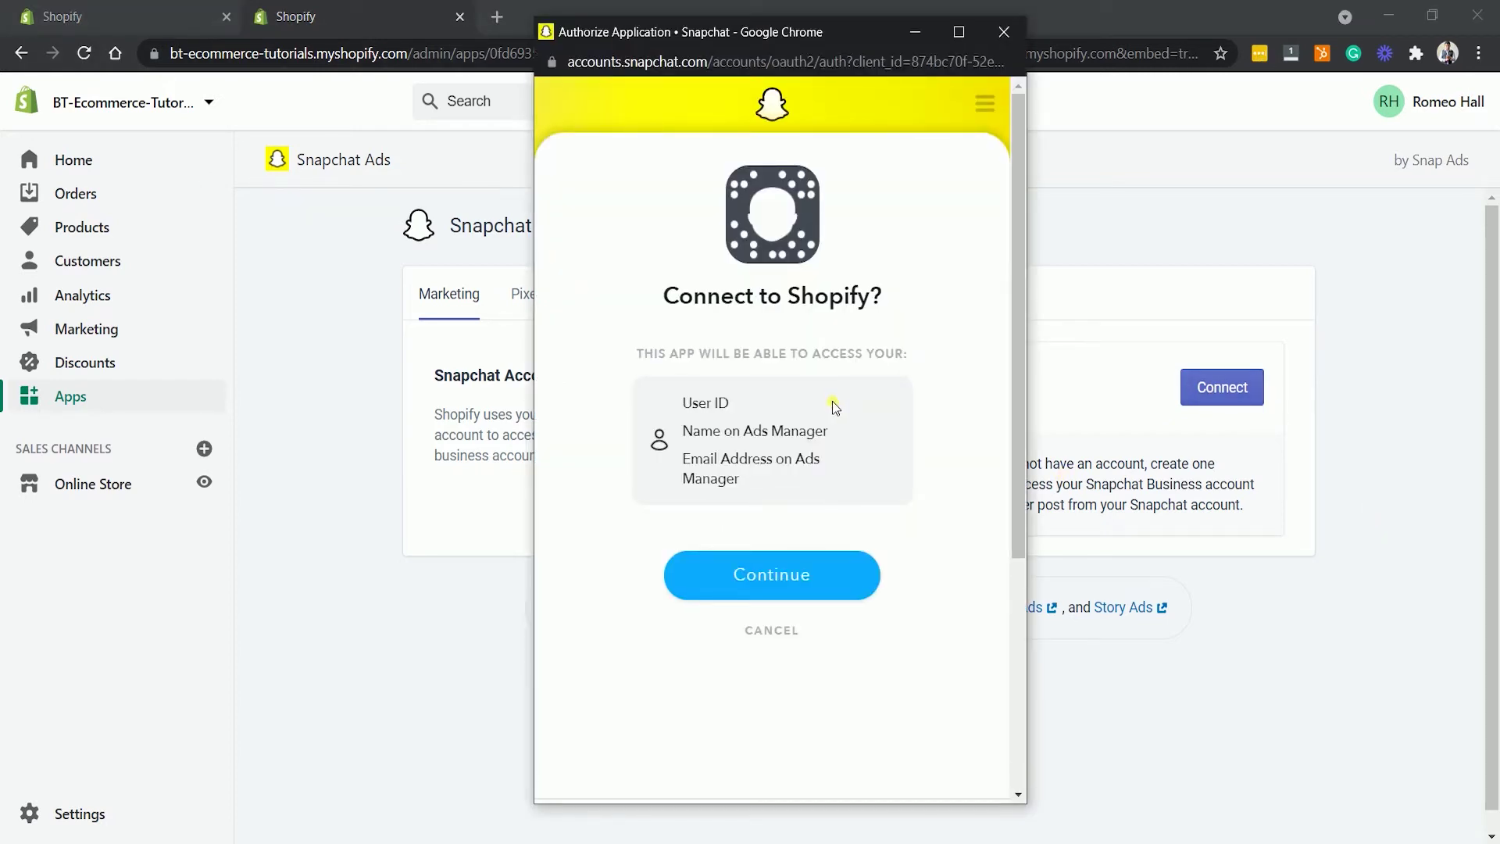
left_click(743, 587)
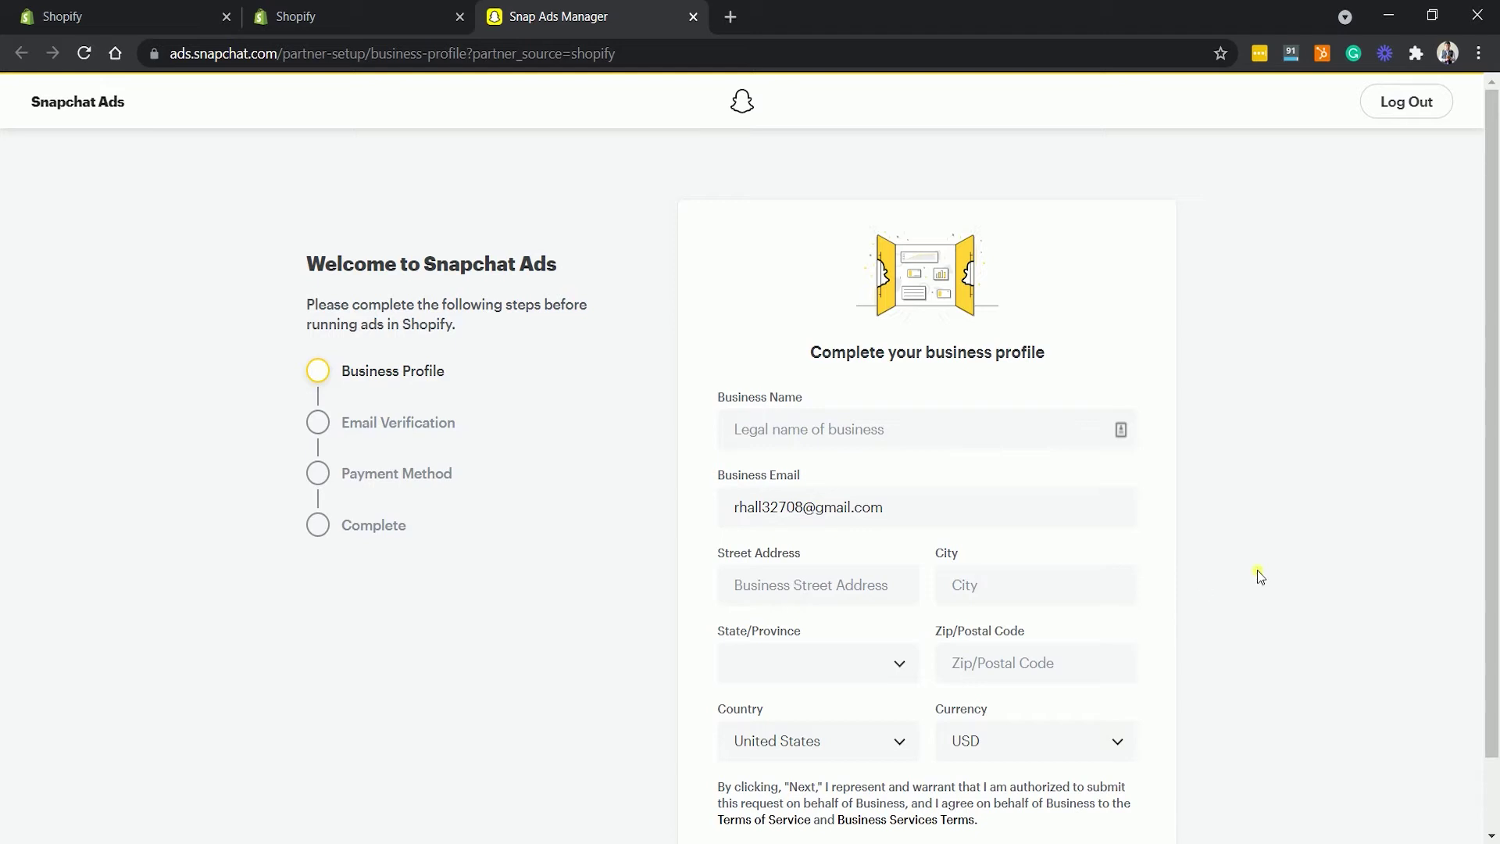
Fill in the business profile with business name BT Tutorials and submit it.
left_click(941, 447)
left_click(942, 447)
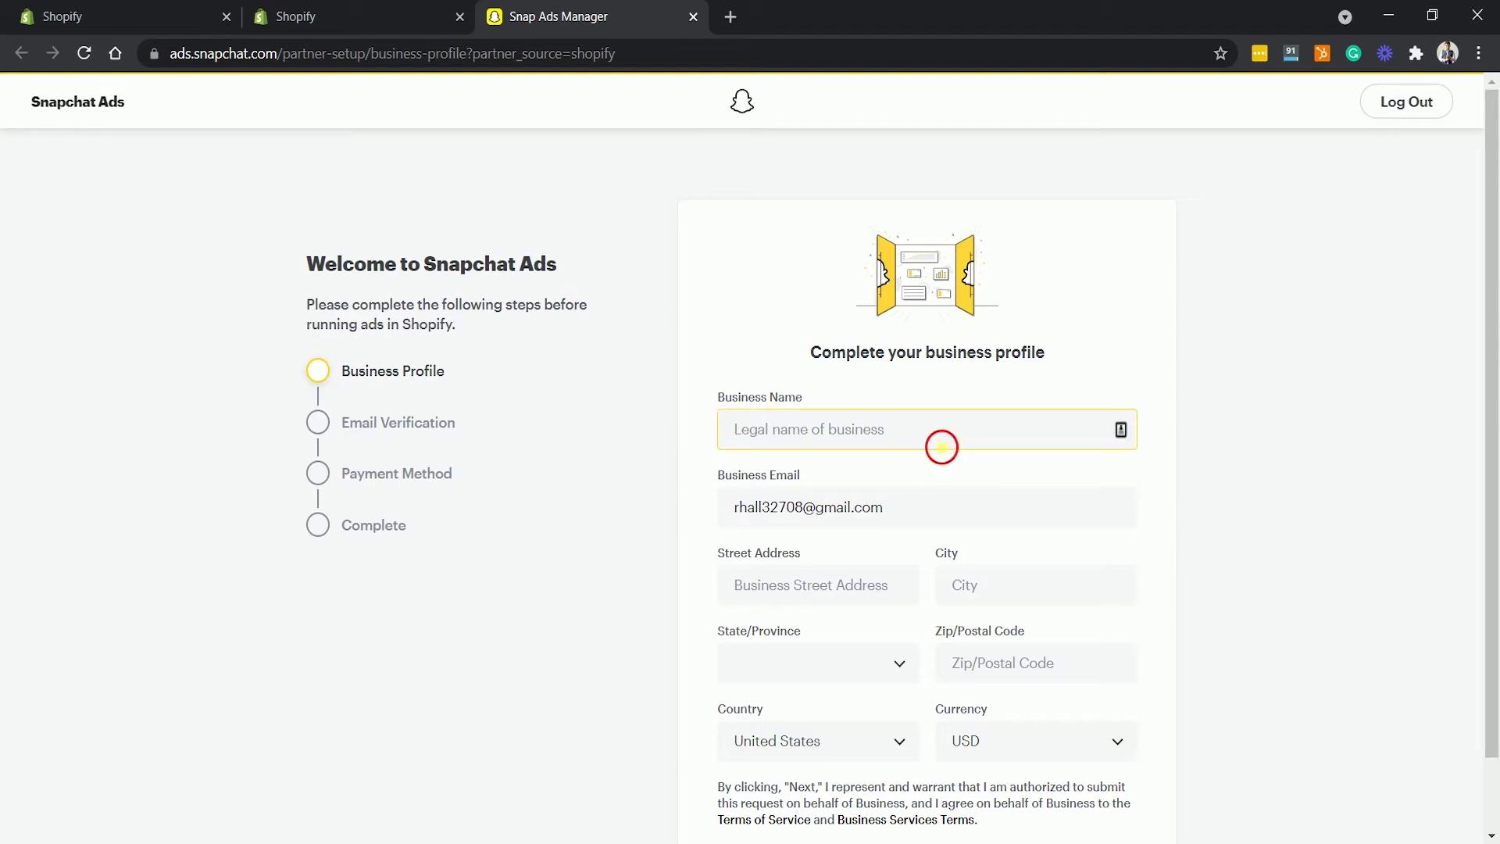
type("BT Tutorials")
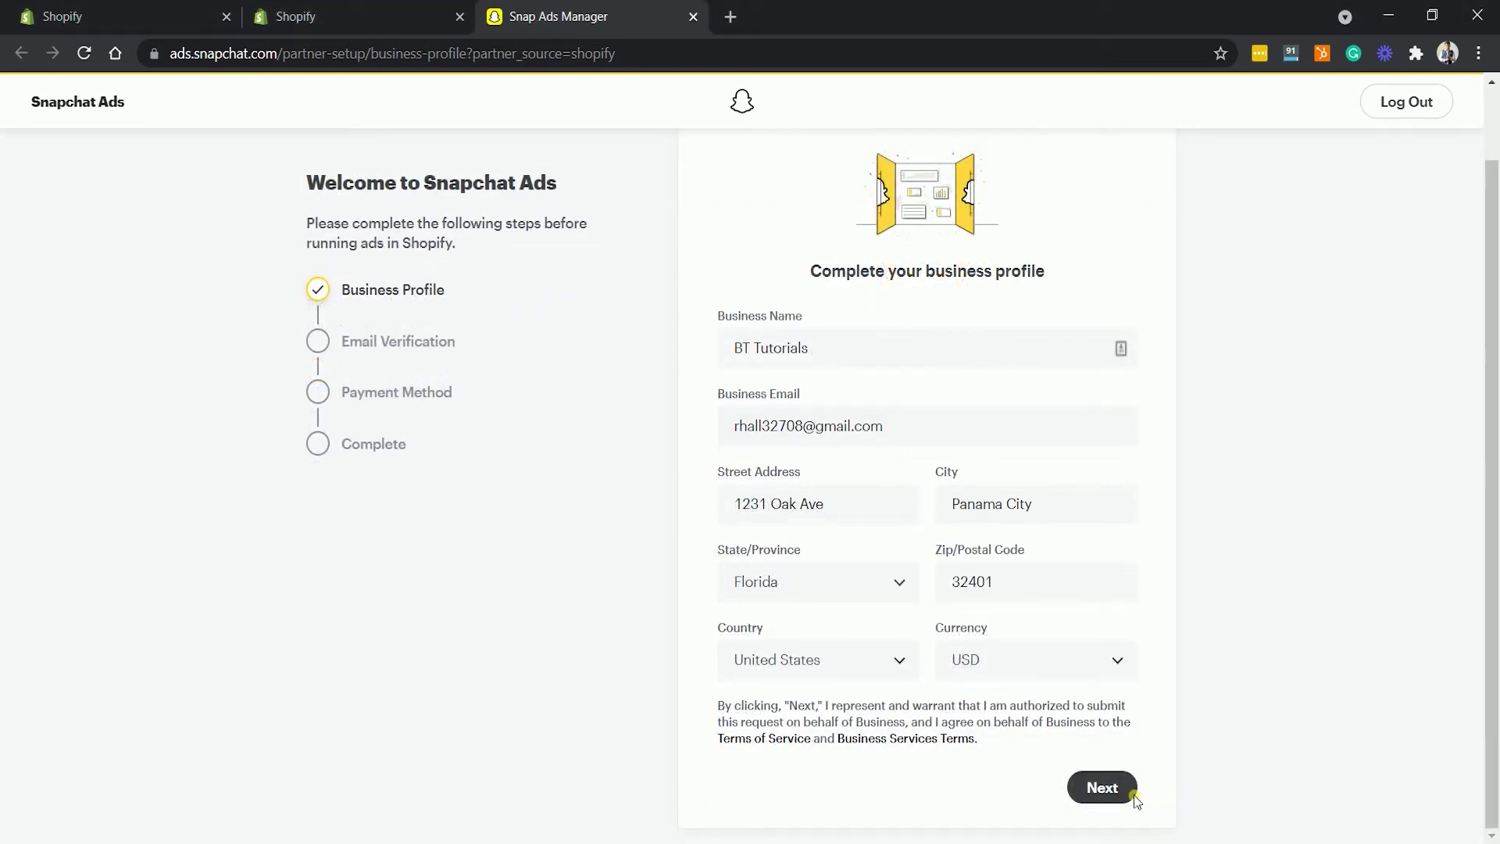
left_click(1114, 789)
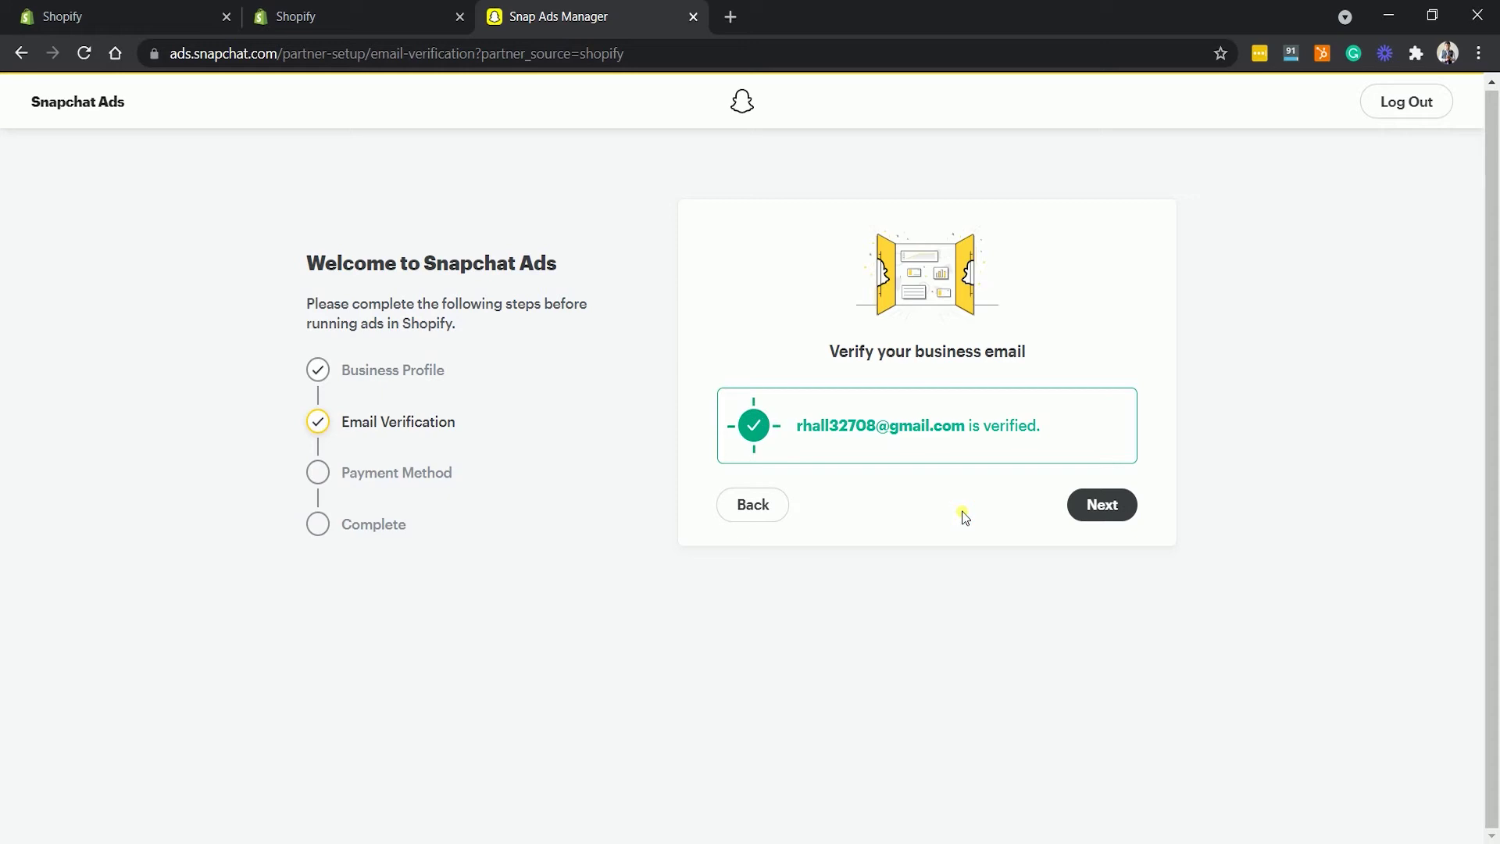
Add a credit card as the payment method and continue back to Shopify.
left_click(1088, 506)
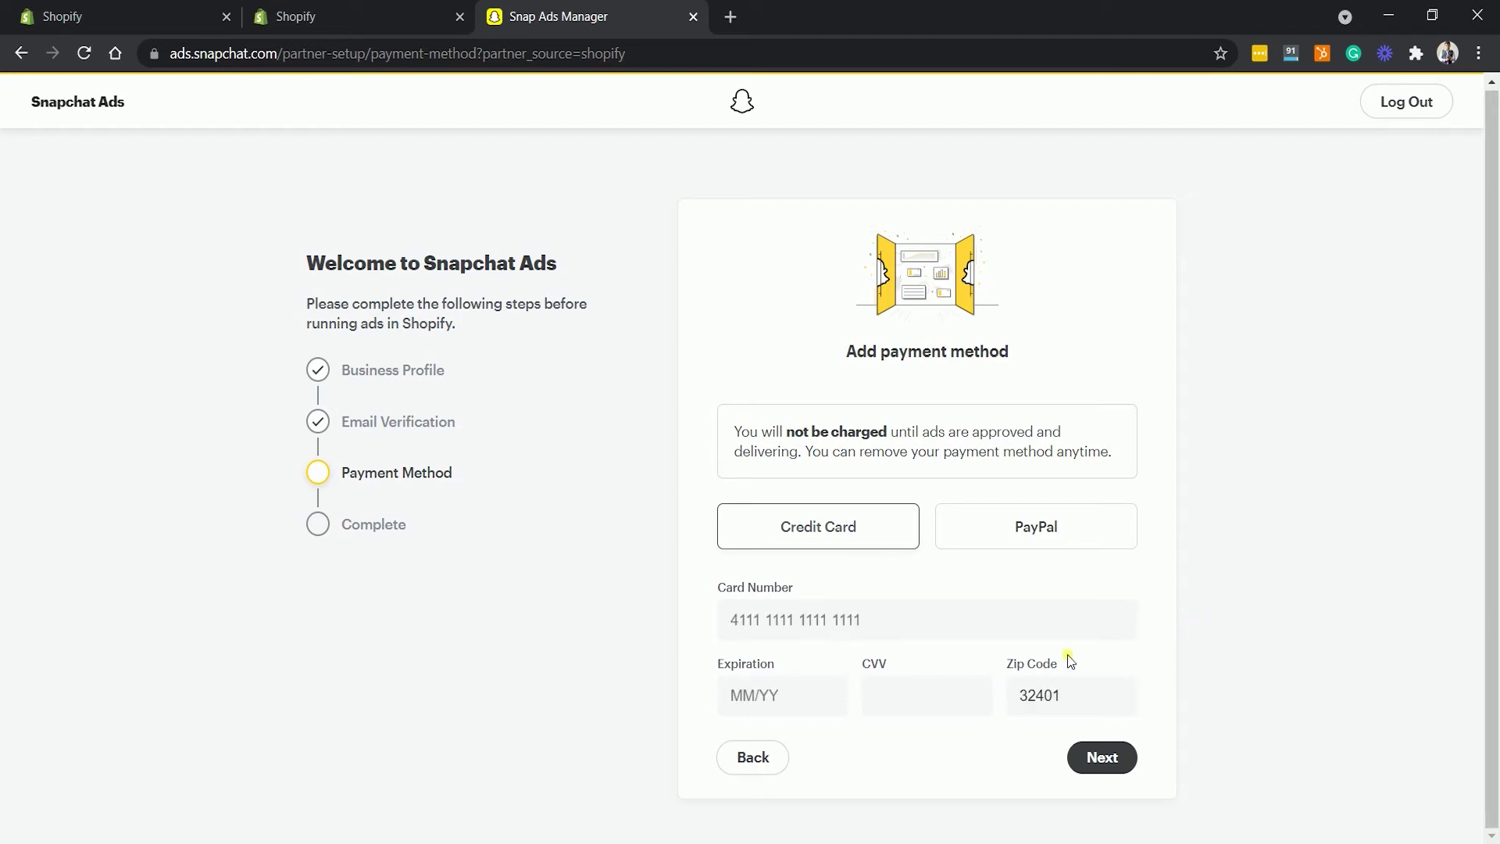
left_click(1049, 616)
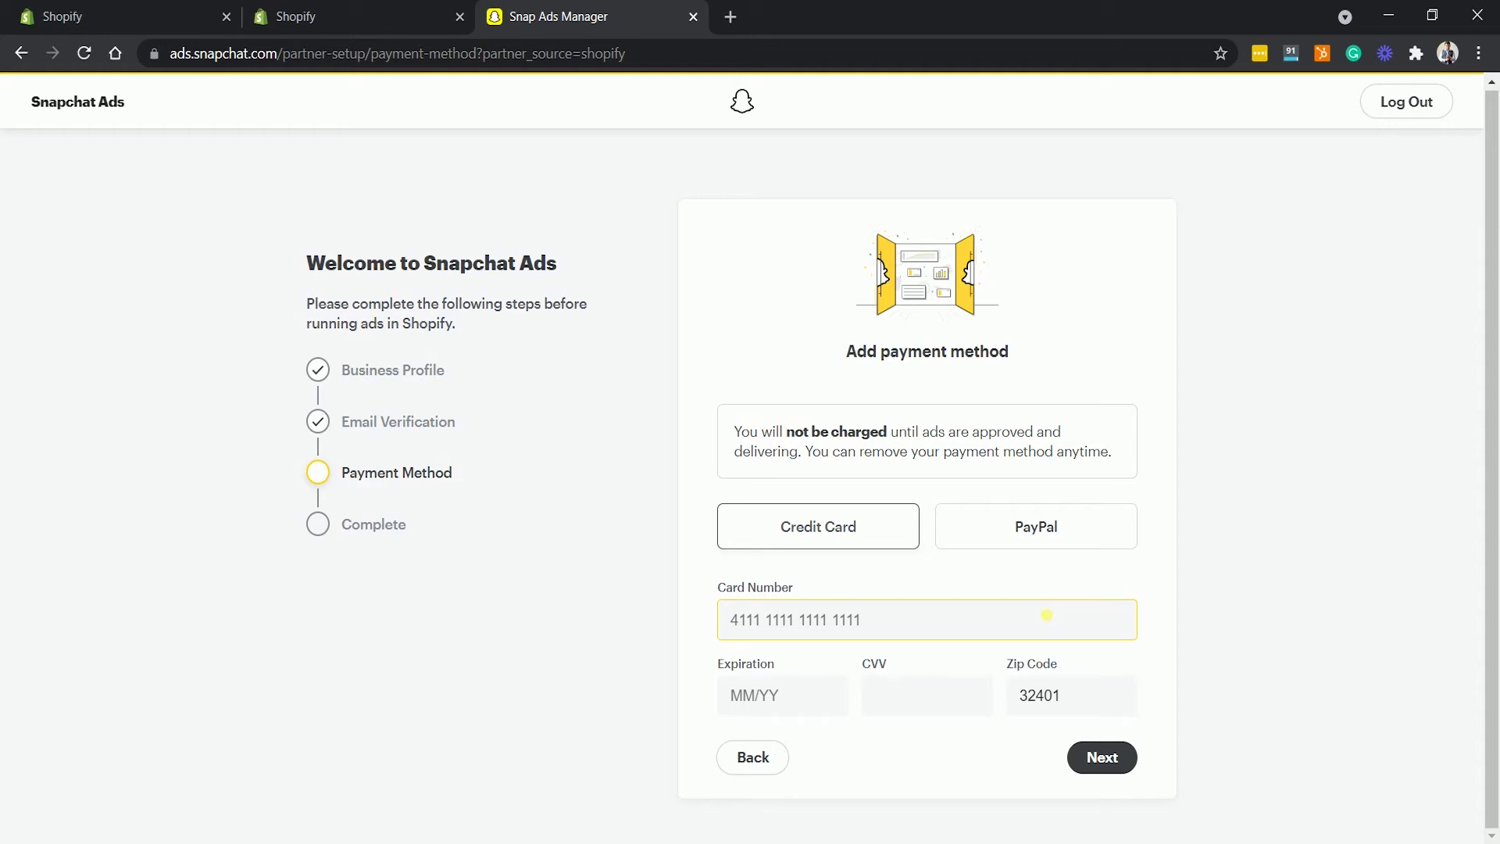
left_click(1102, 757)
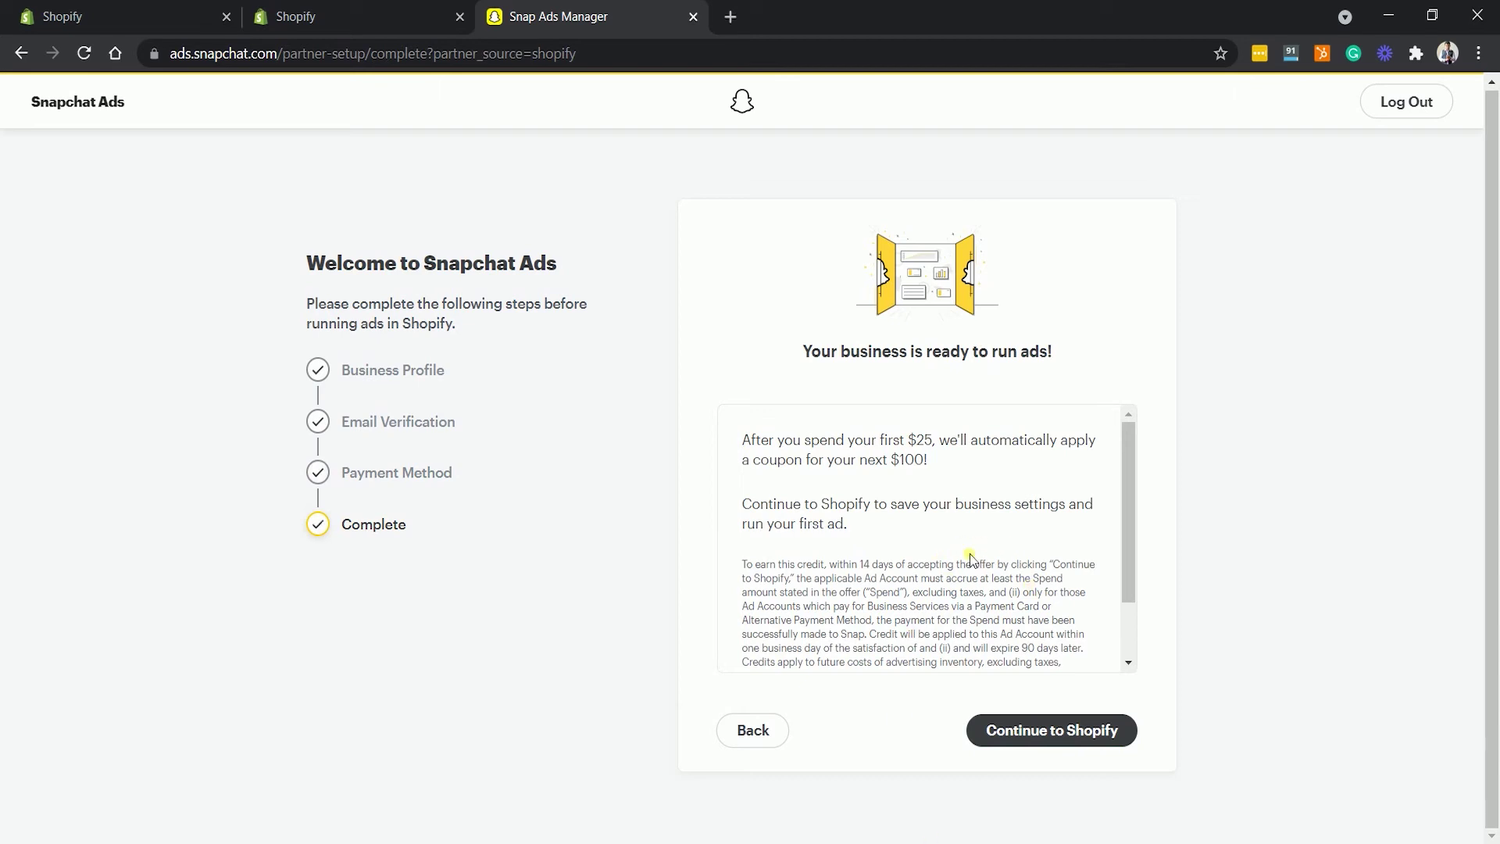
left_click(1016, 732)
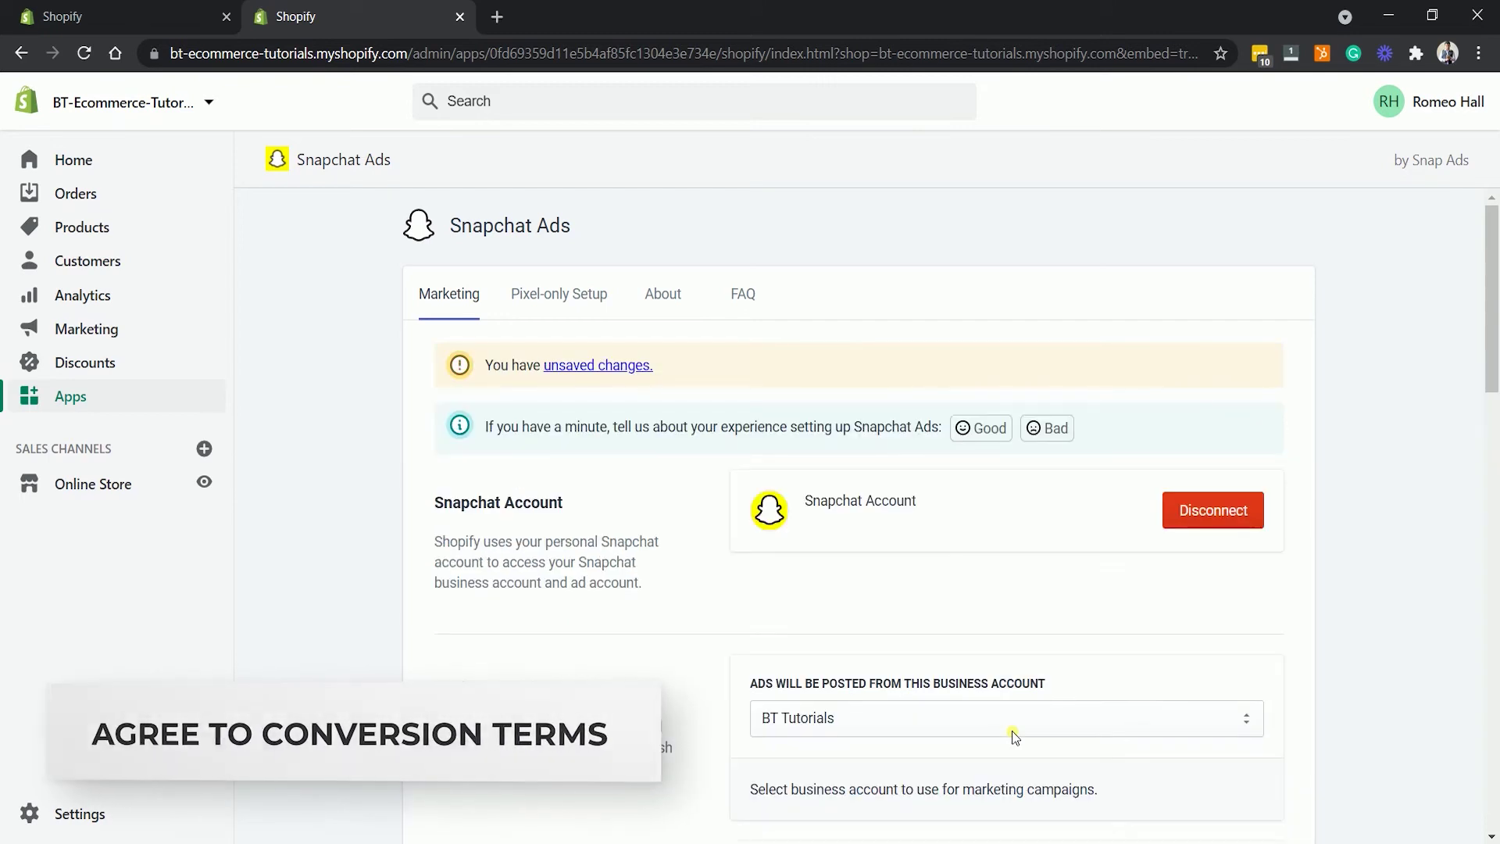
Scroll Business Settings down to the Snap conversion terms and choose Accept and Save Settings.
scroll(1016, 543, "down", 5)
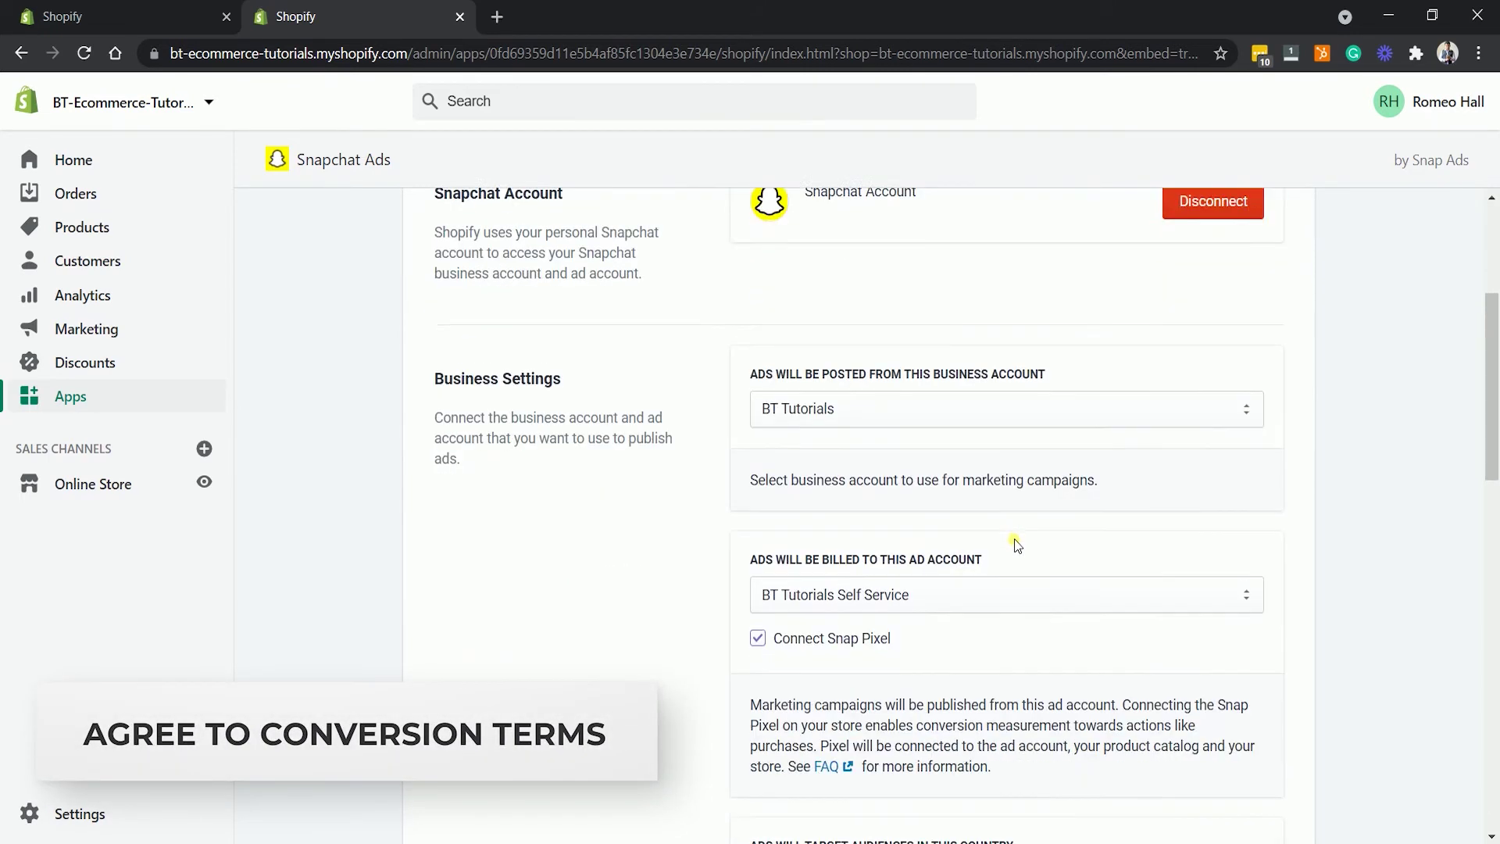
scroll(1015, 542, "down", 7)
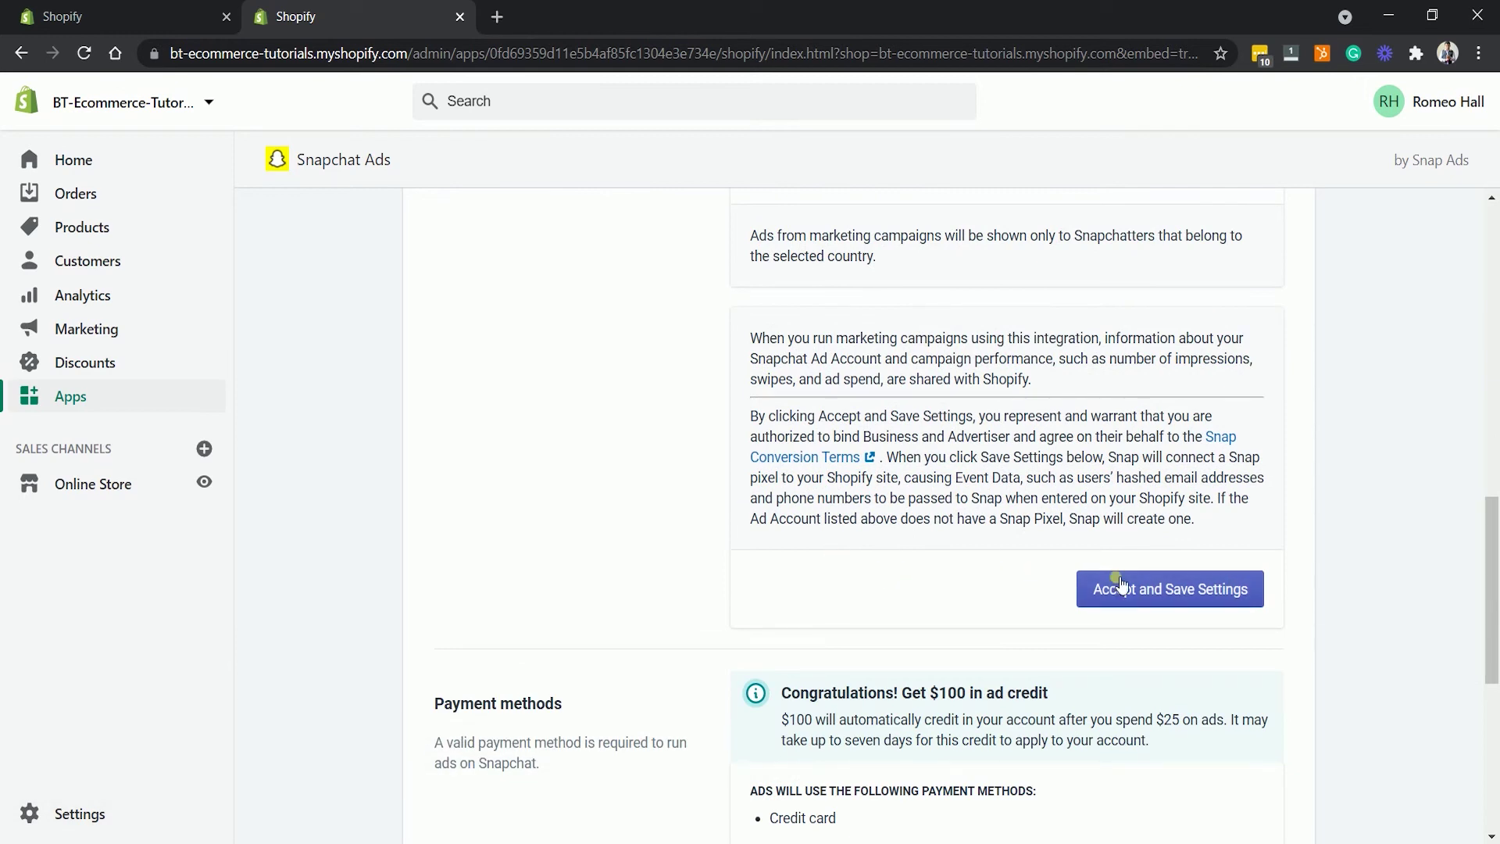
left_click(1200, 592)
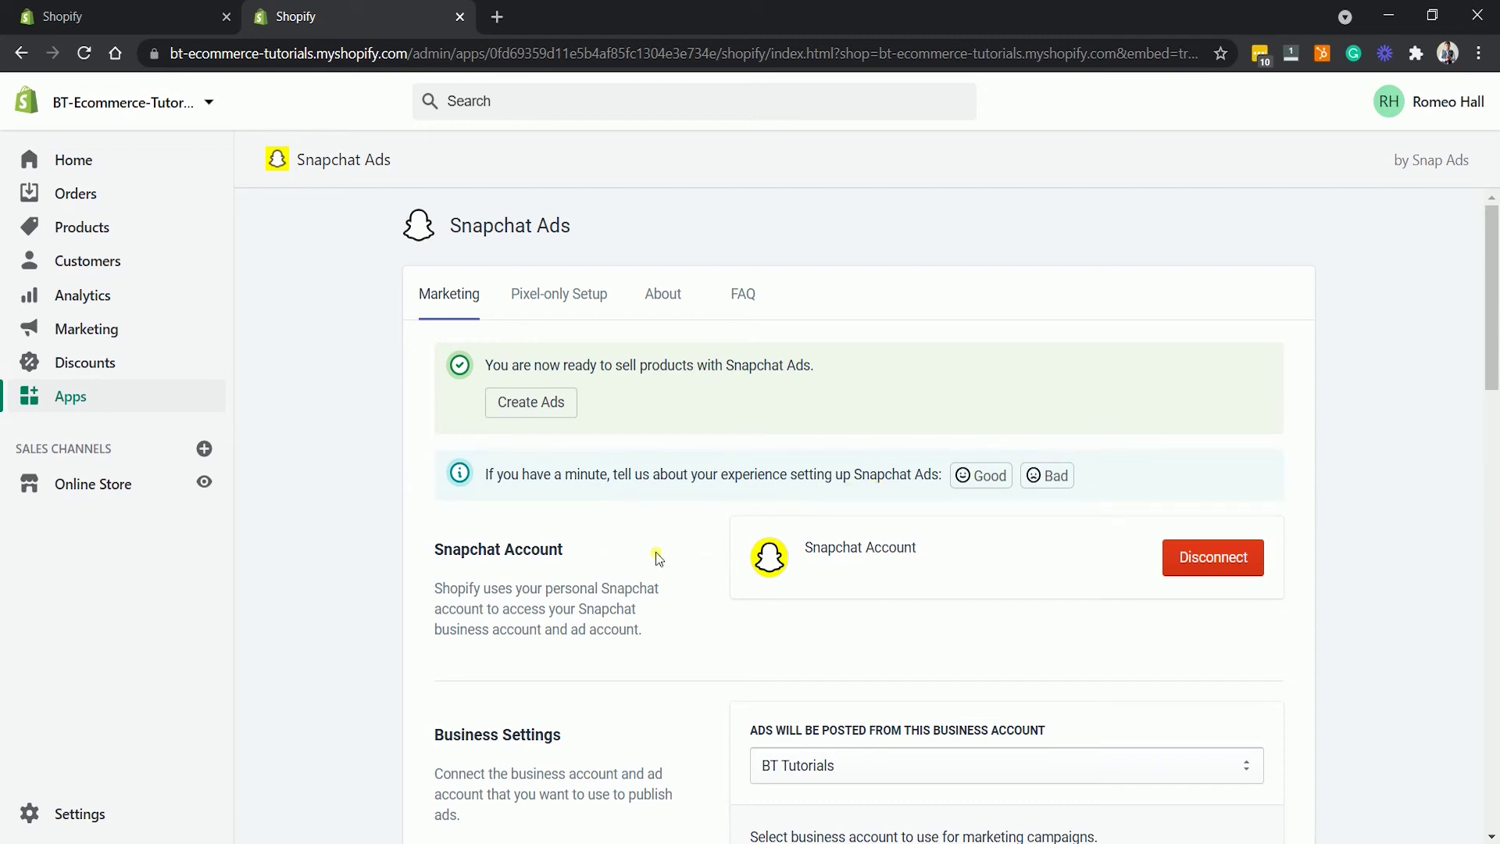
Switch to the Pixel-only Setup tab and select the registered Snap Pixel ID value.
left_click(574, 312)
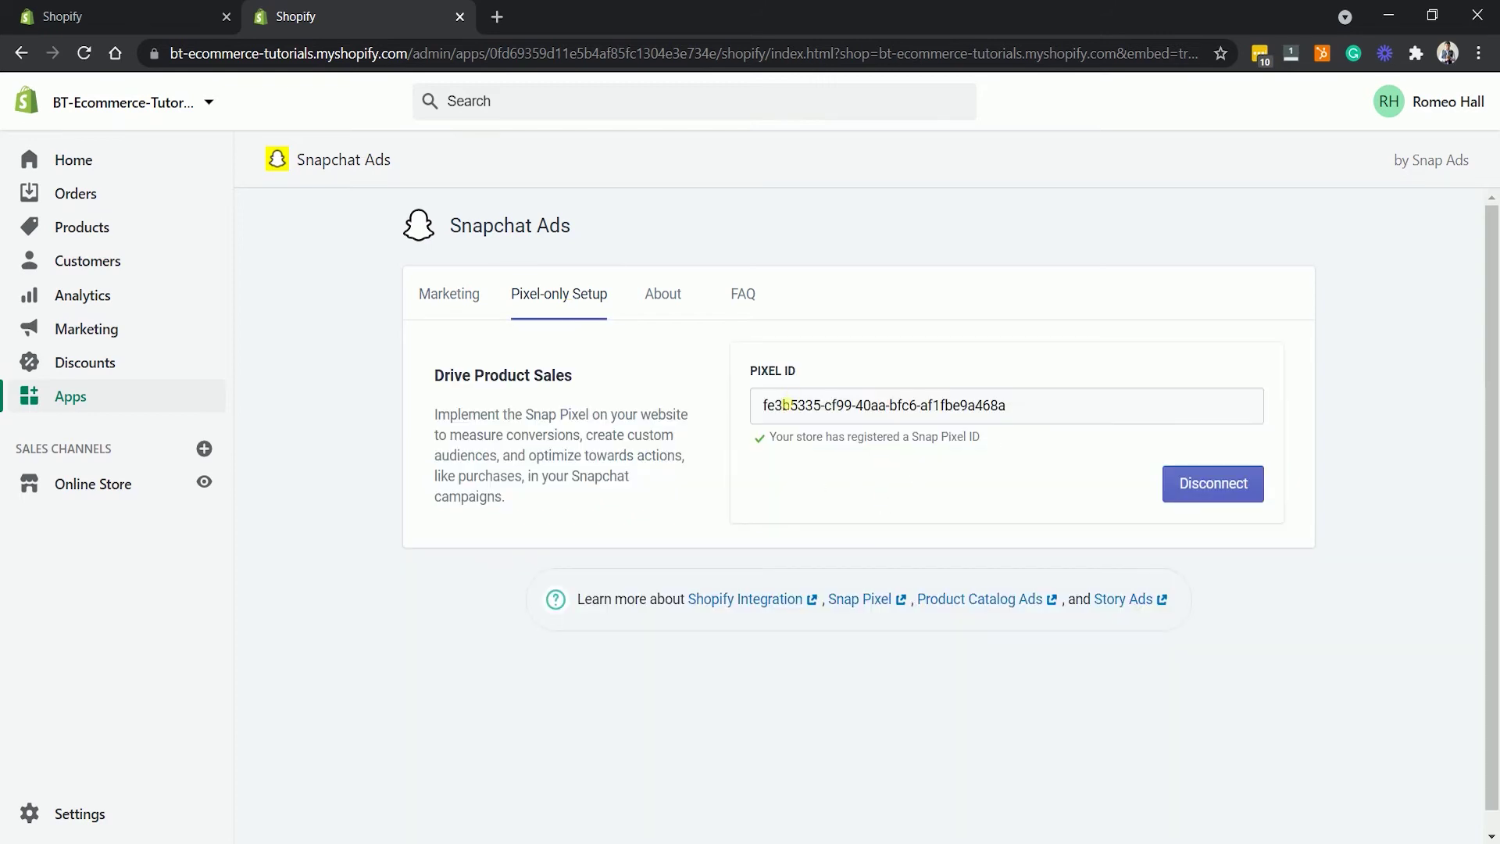
left_click_drag(759, 408, 969, 431)
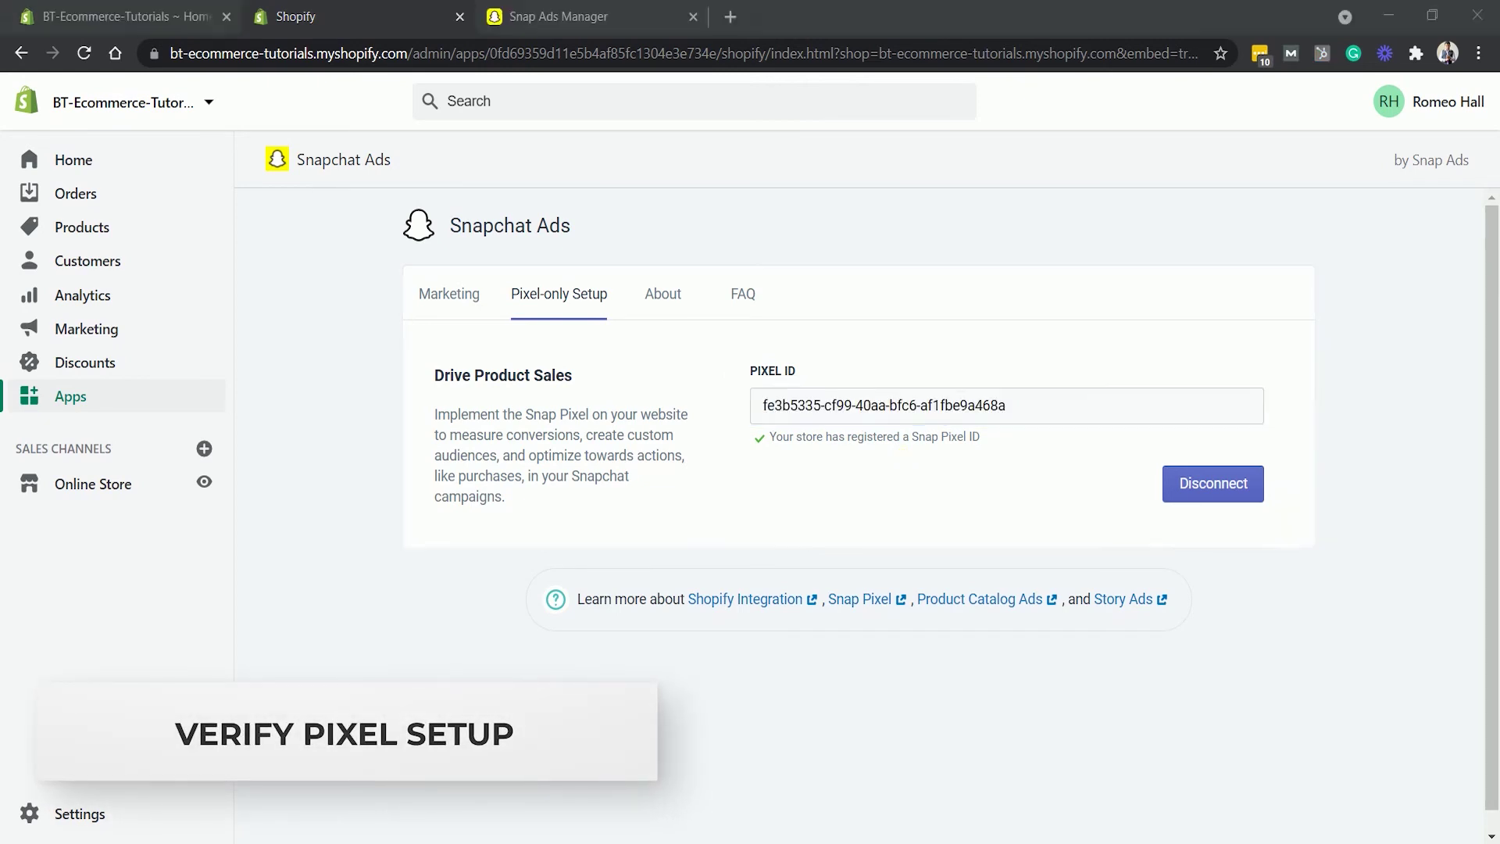
left_click(556, 18)
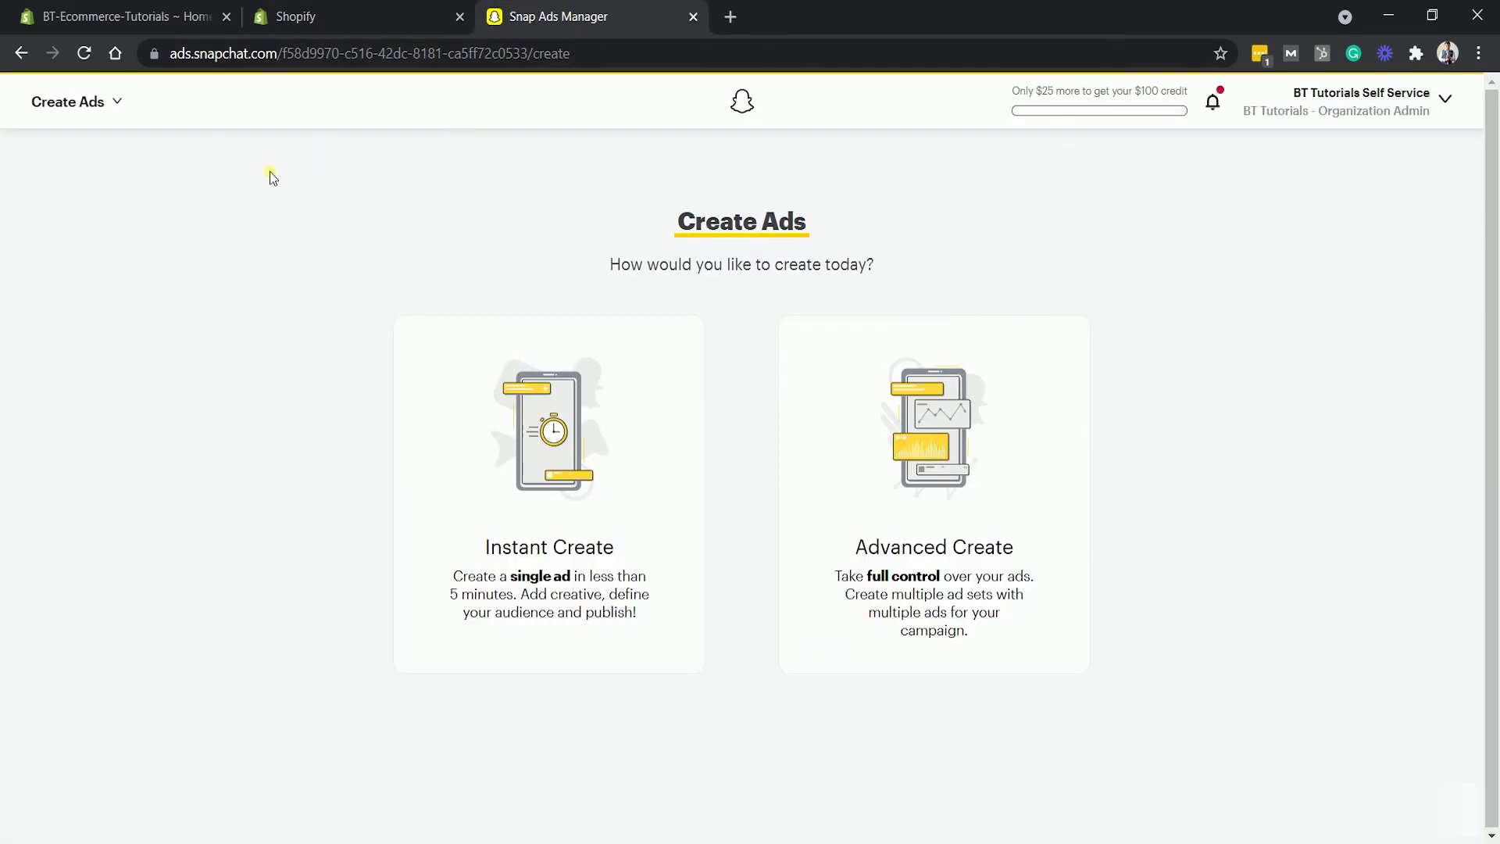
left_click(116, 97)
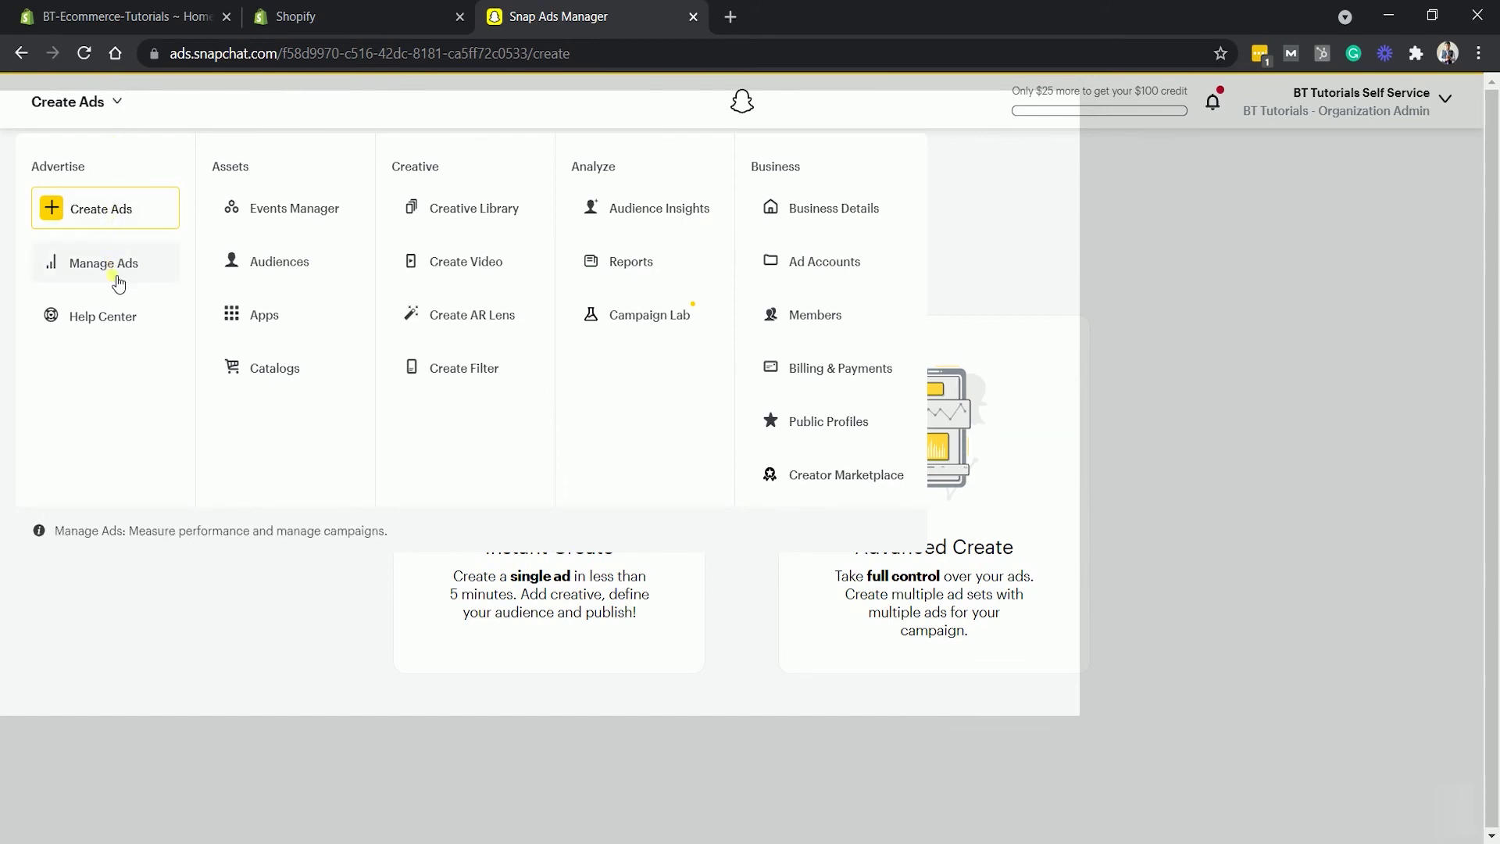
left_click(316, 207)
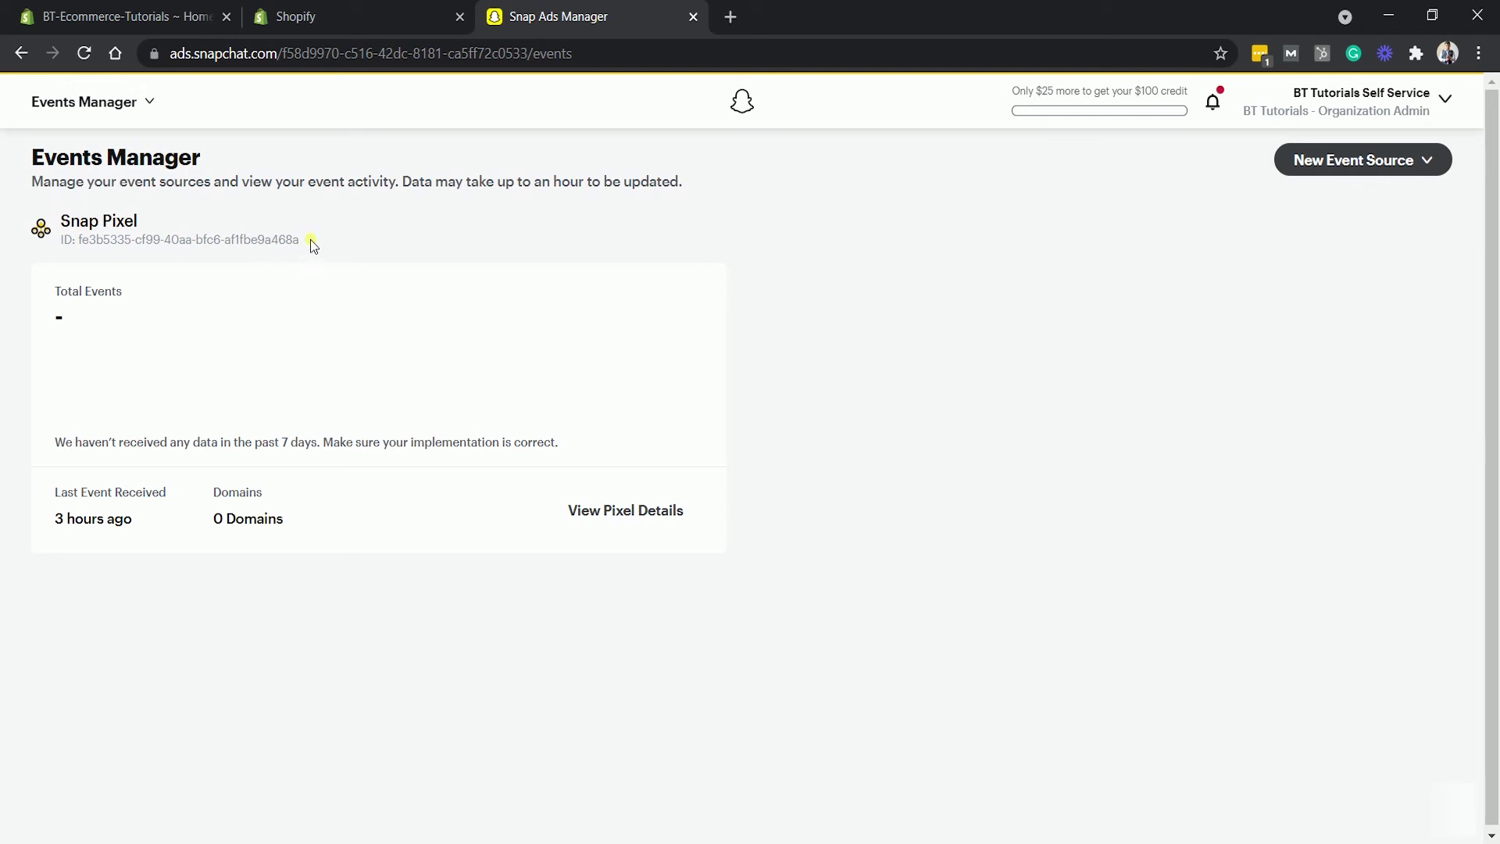
left_click(322, 12)
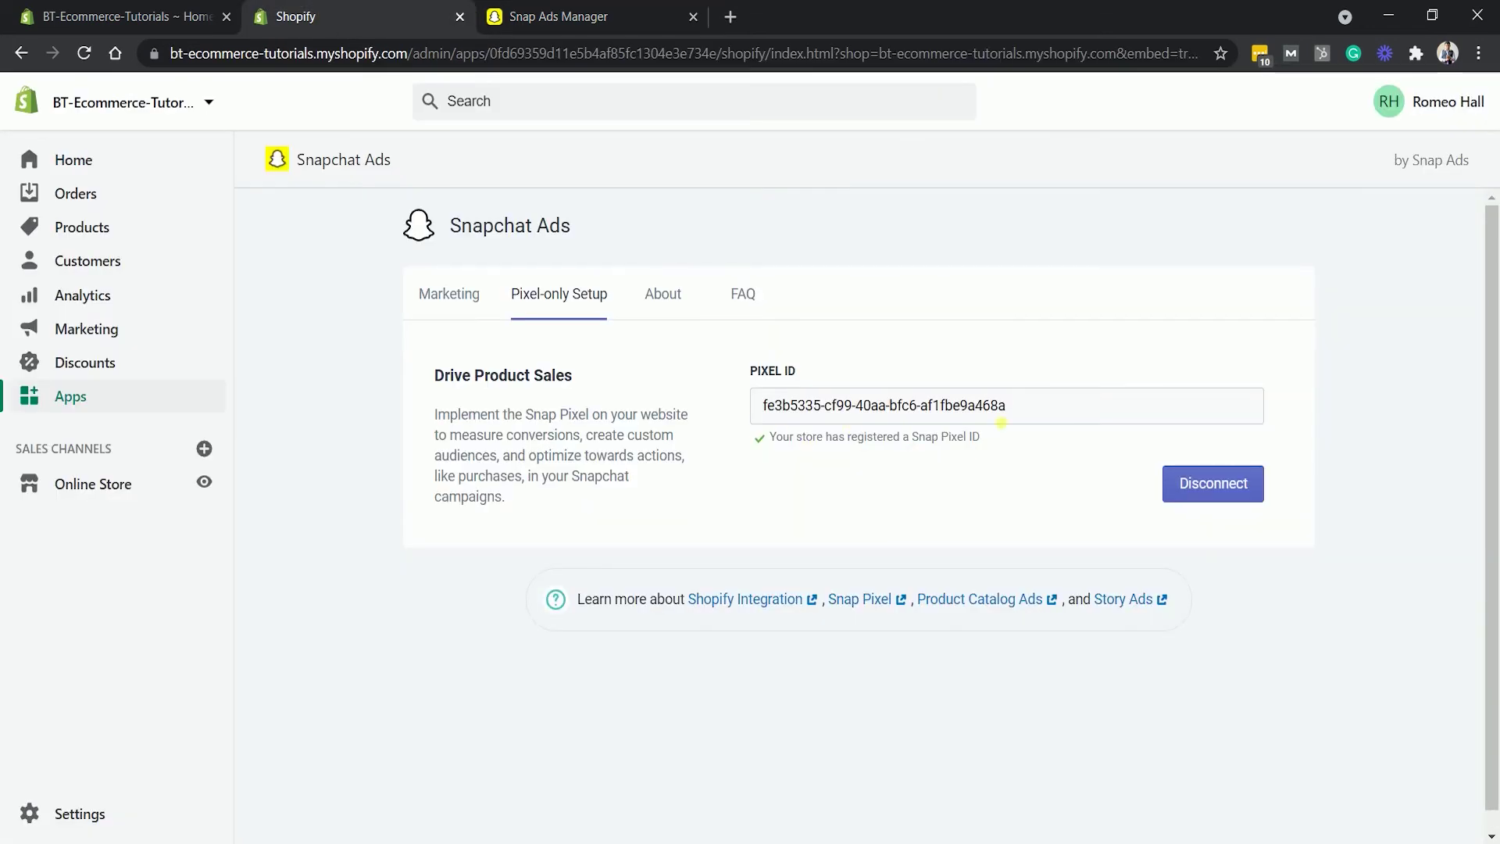